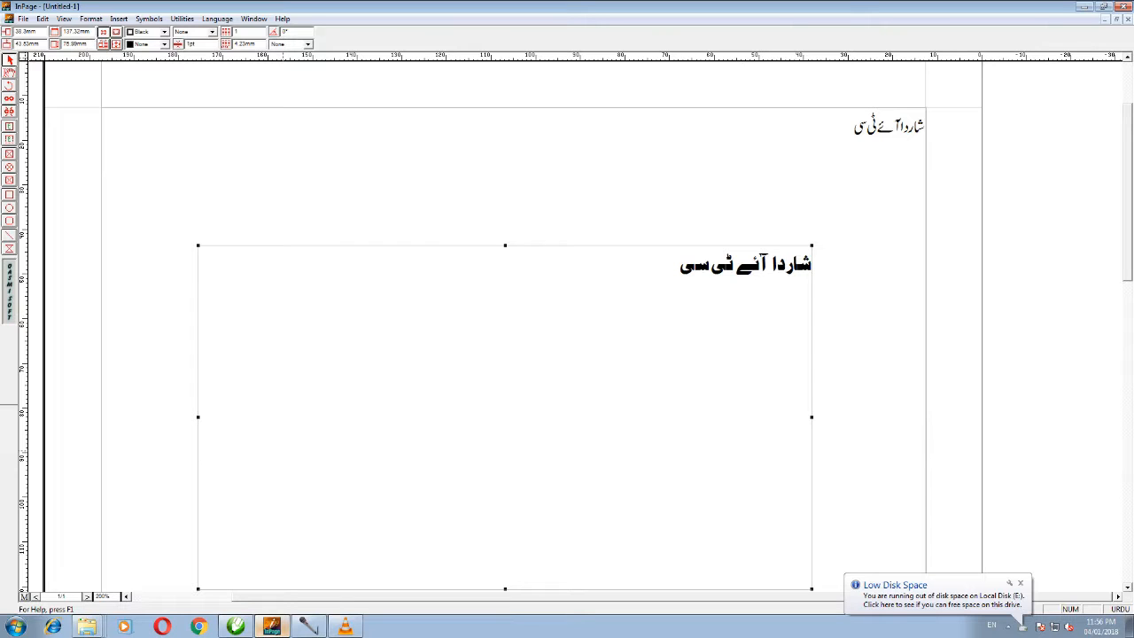
Close the open InPage document without saving, and relaunch InPage 2009 Professional
click(1123, 6)
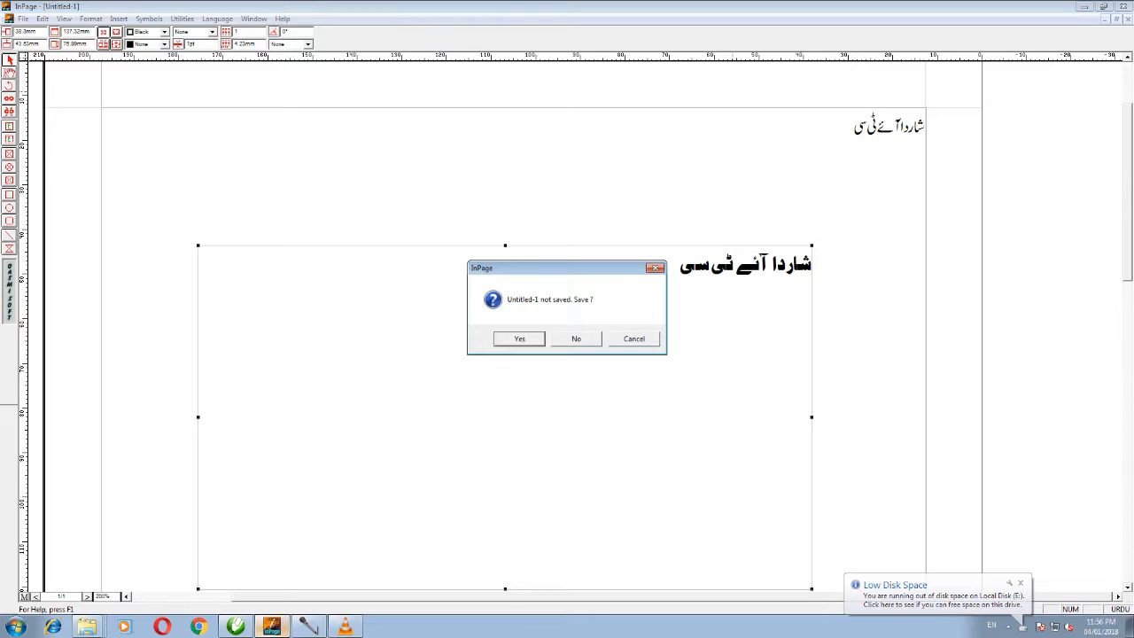
key(n)
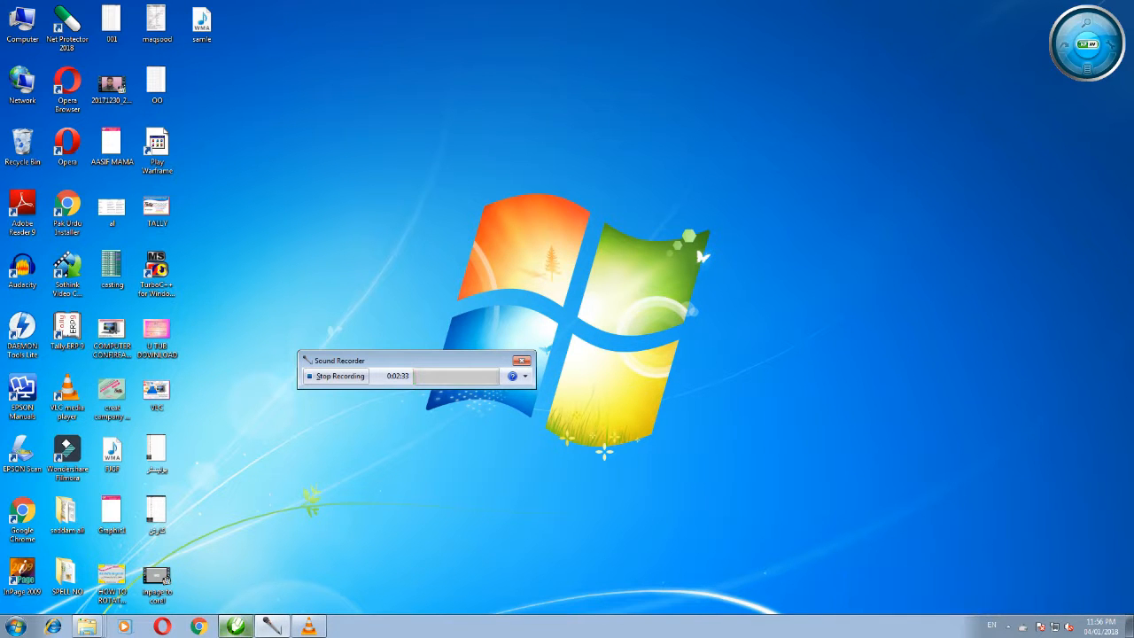
click(15, 626)
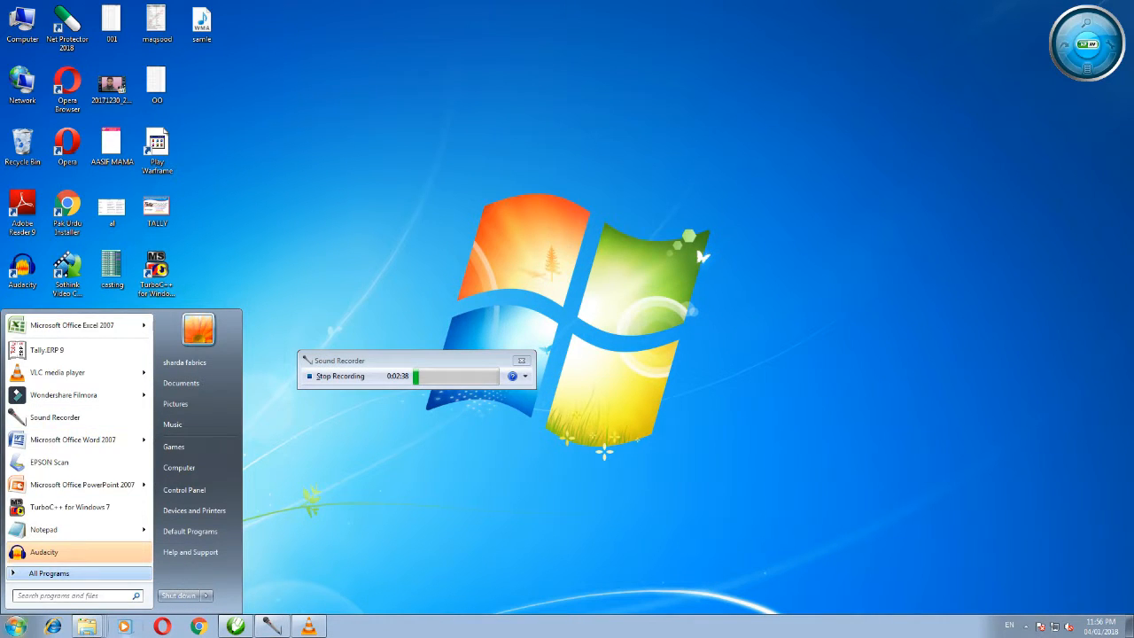
mouse_move(49, 573)
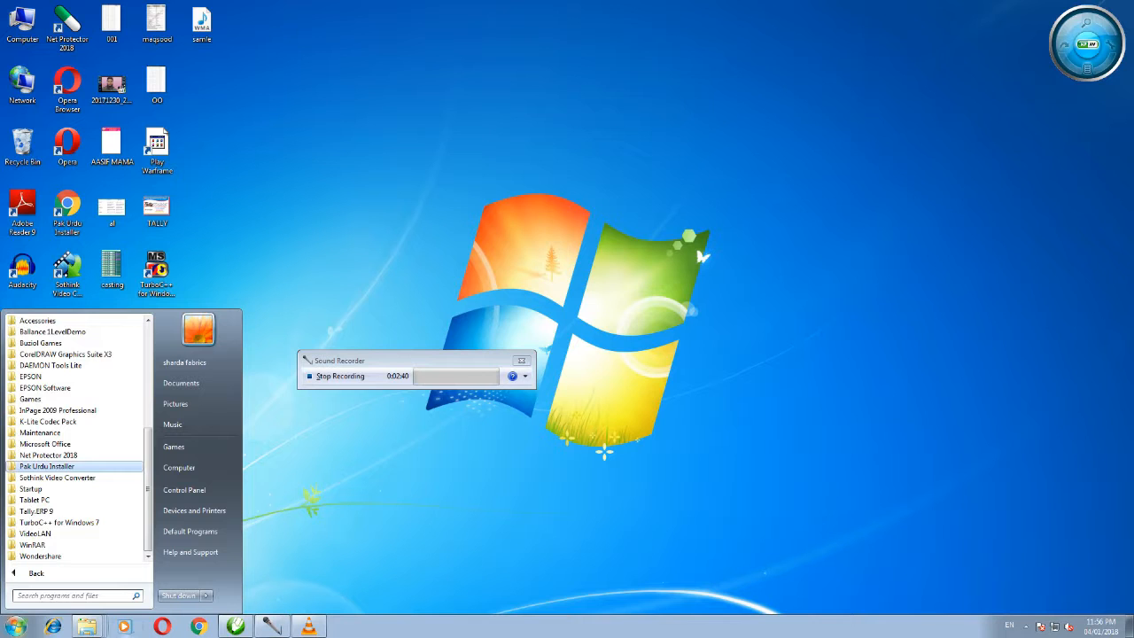
scroll(53, 354, up, 6)
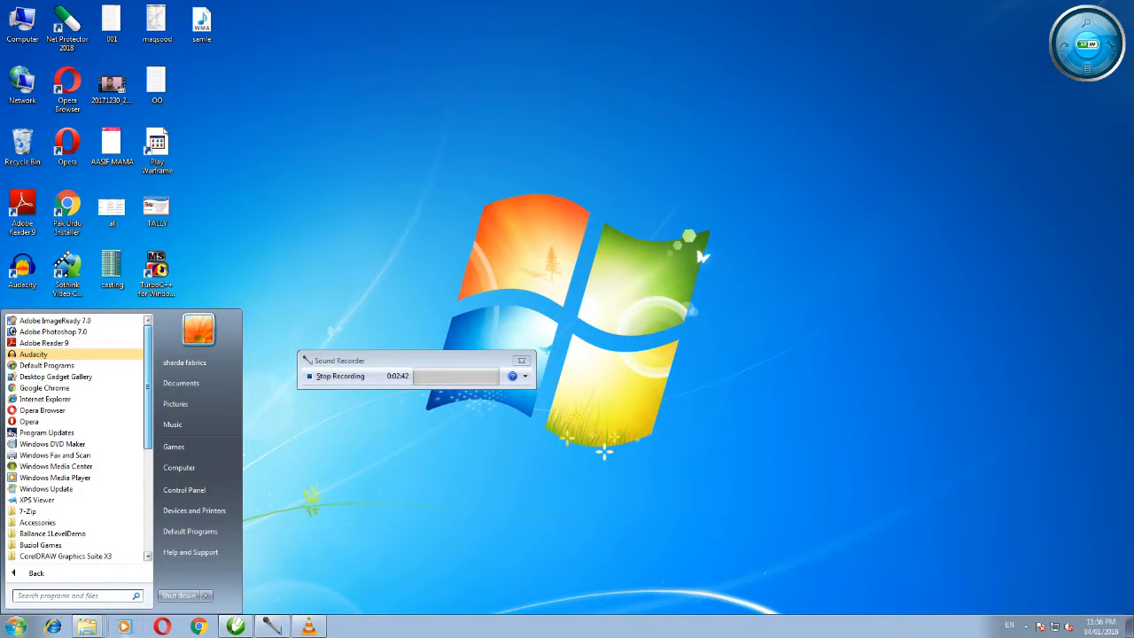
scroll(78, 438, down, 5)
scroll(78, 438, down, 1)
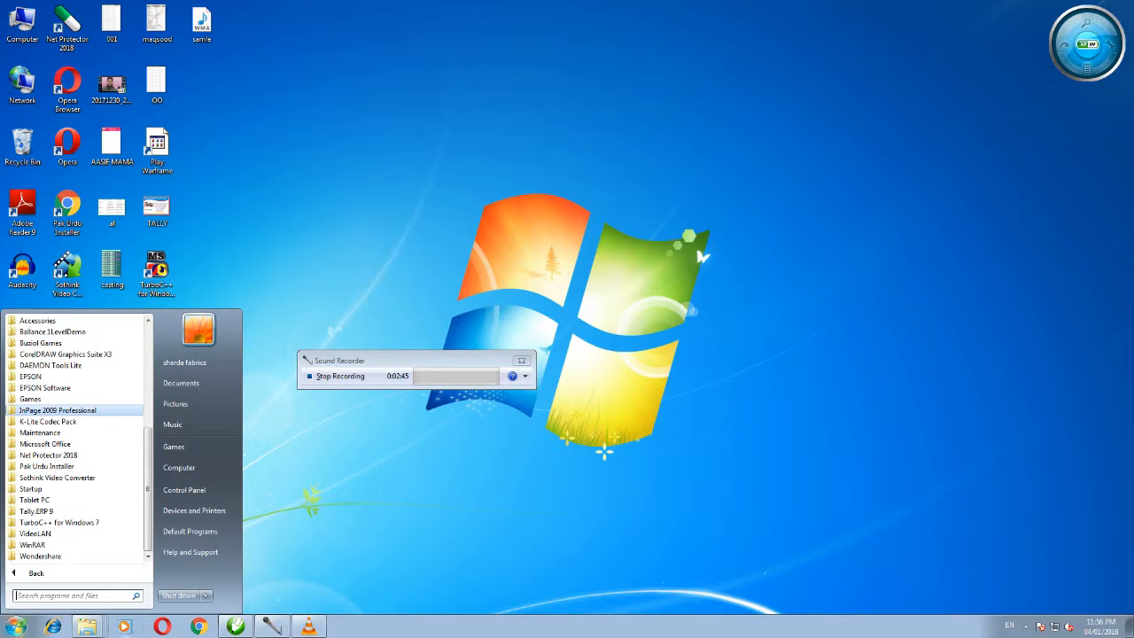
click(57, 411)
click(53, 422)
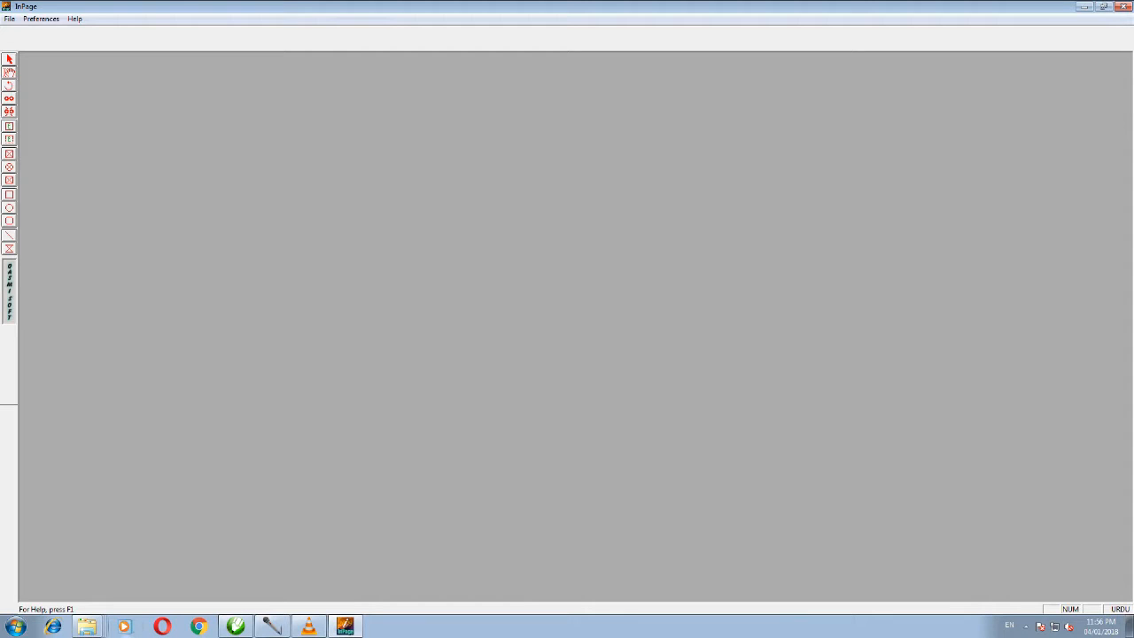
Create a new document with the default settings and enter the Urdu text "شاردا آئے ٹی سی" at 200% view
key(ctrl+n)
key(Return)
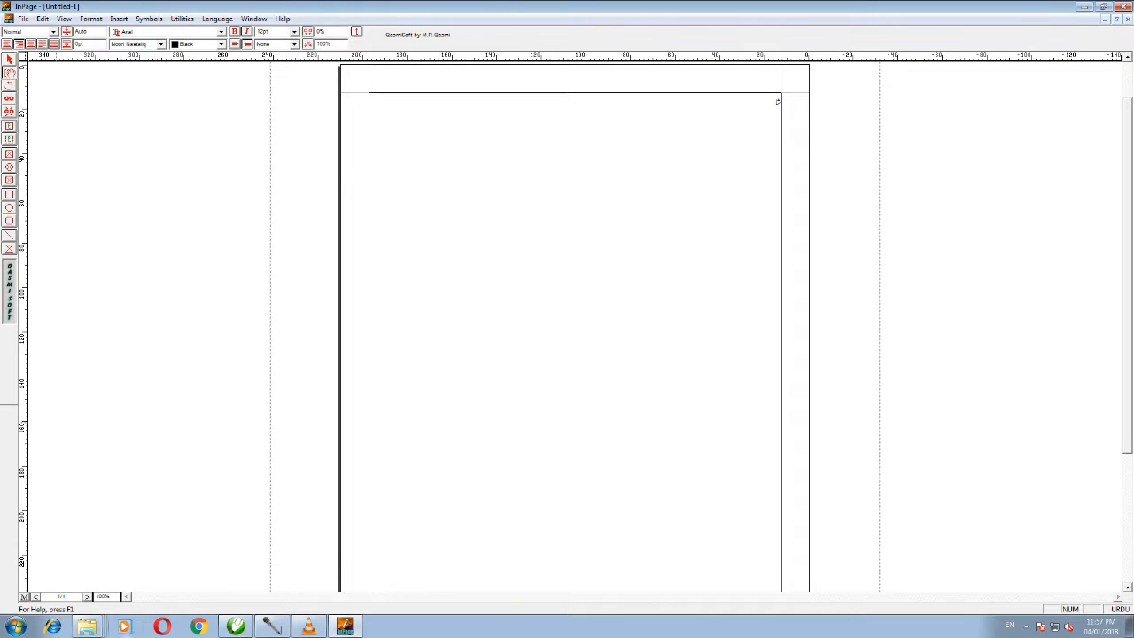
key(ctrl+2)
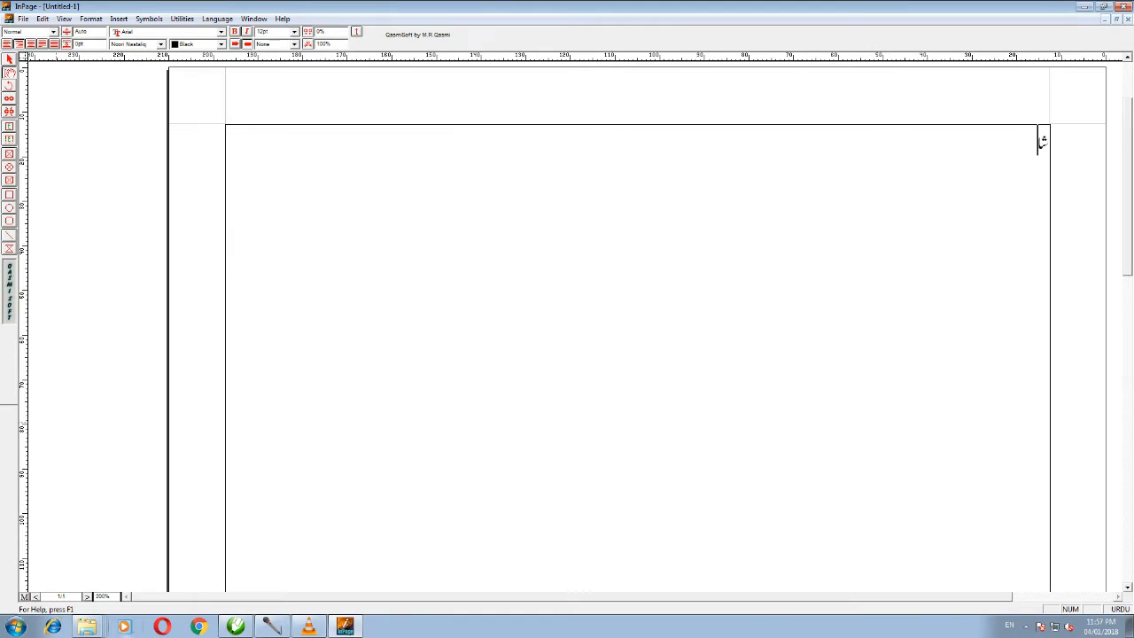
text(ردا)
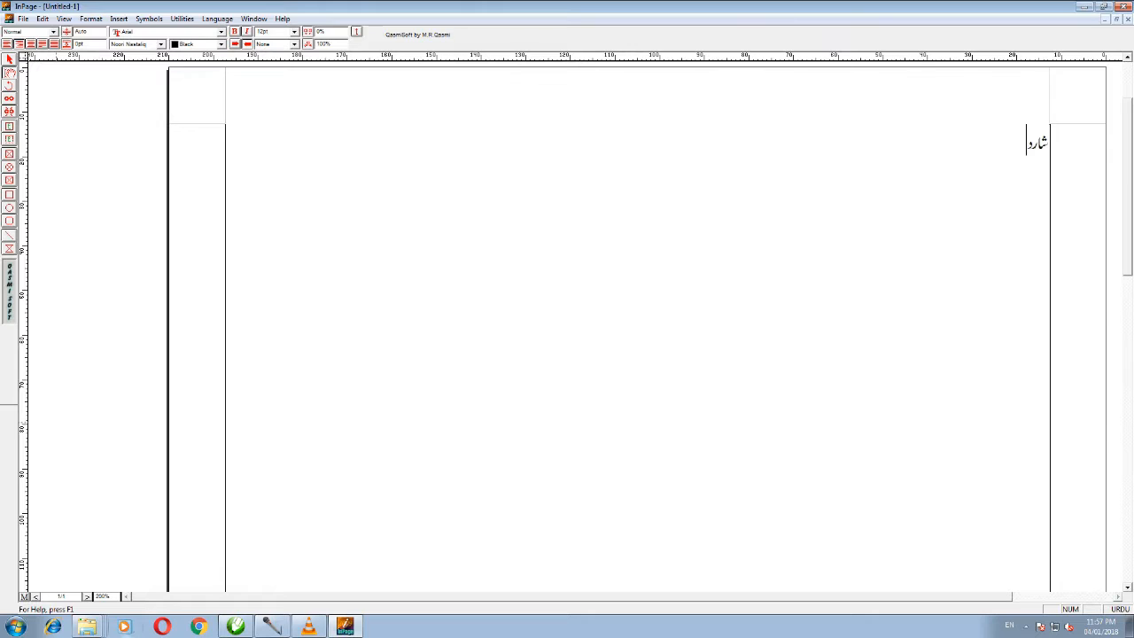
text(اآےٹیسی)
Switch to CorelDRAW X3, close it without saving Graphic1, and restart it with a new blank document
click(234, 626)
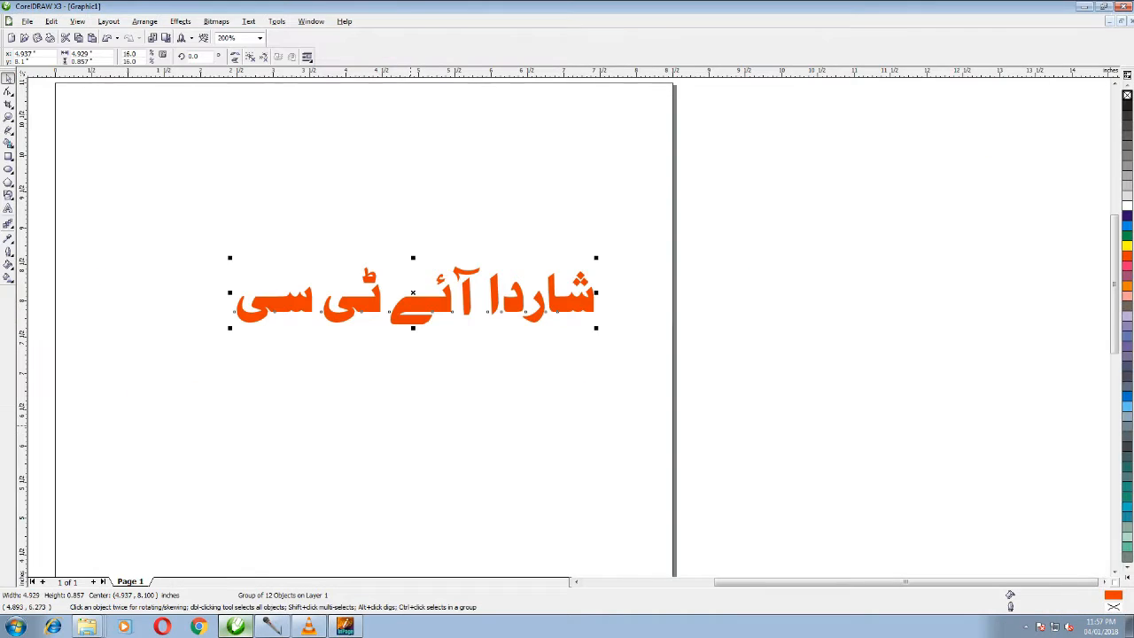
click(1123, 6)
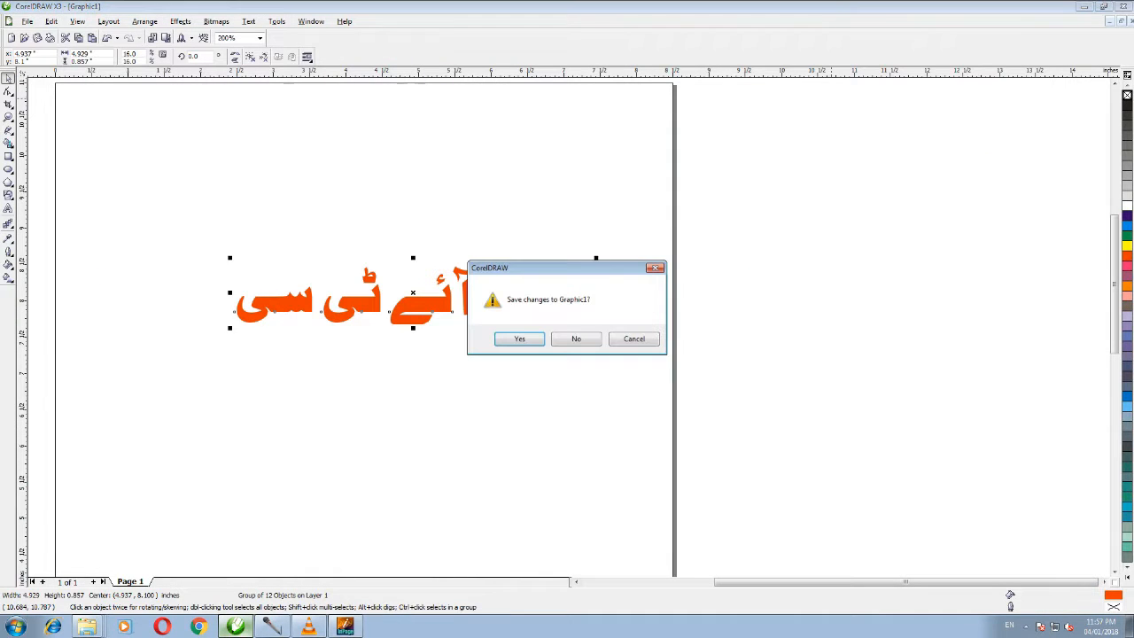
key(n)
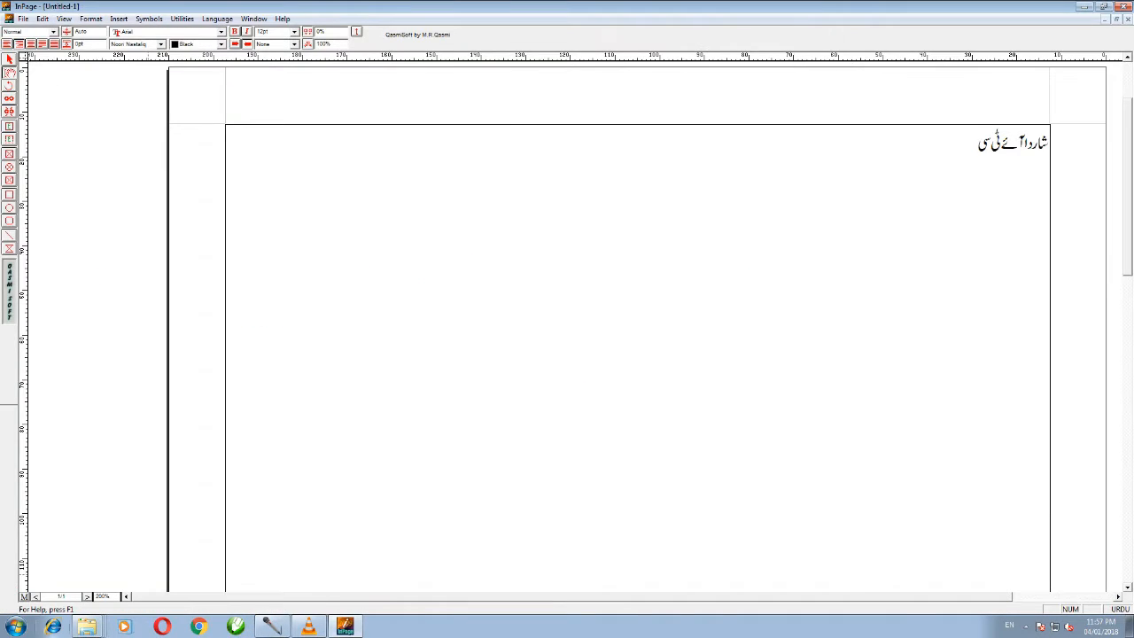
click(235, 626)
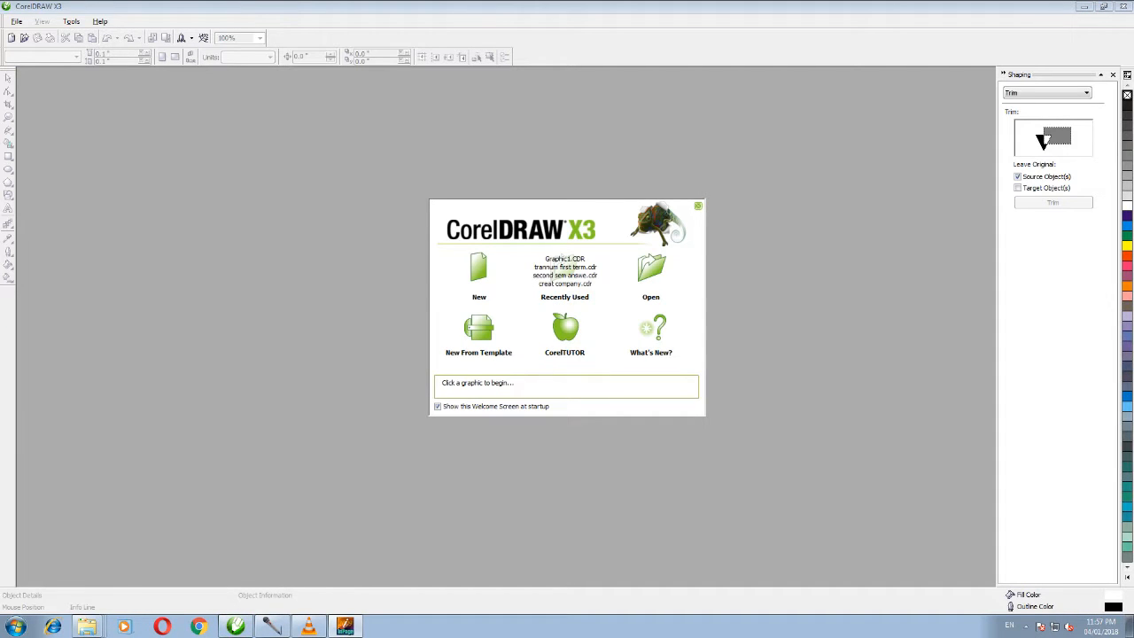
click(478, 268)
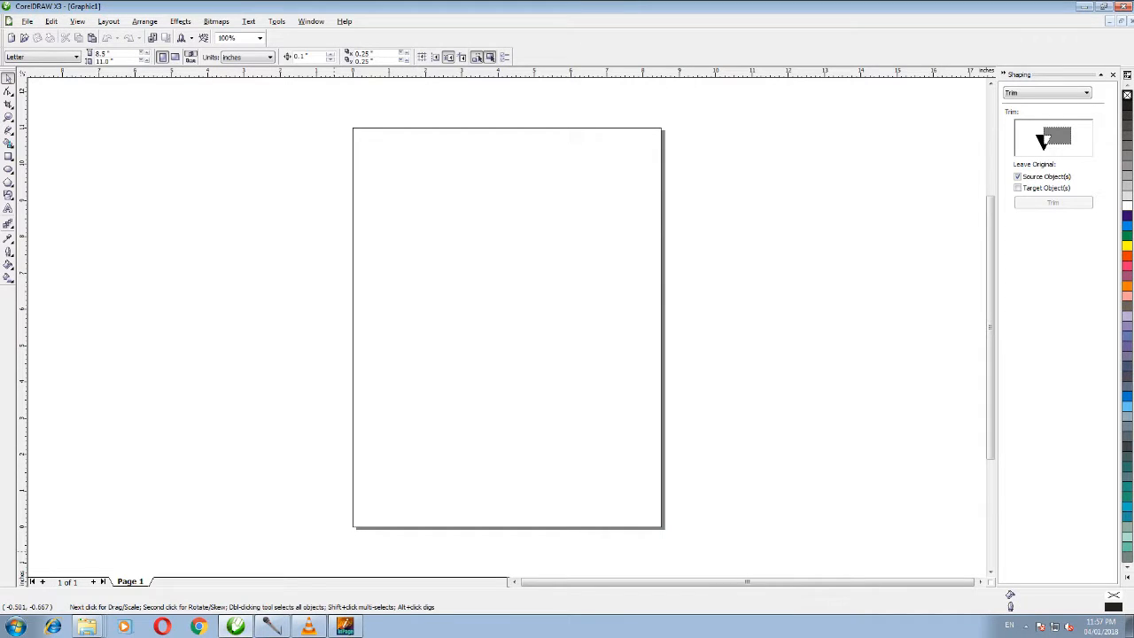
Try to copy all the Urdu text in InPage and paste it directly into the blank CorelDRAW page
click(344, 626)
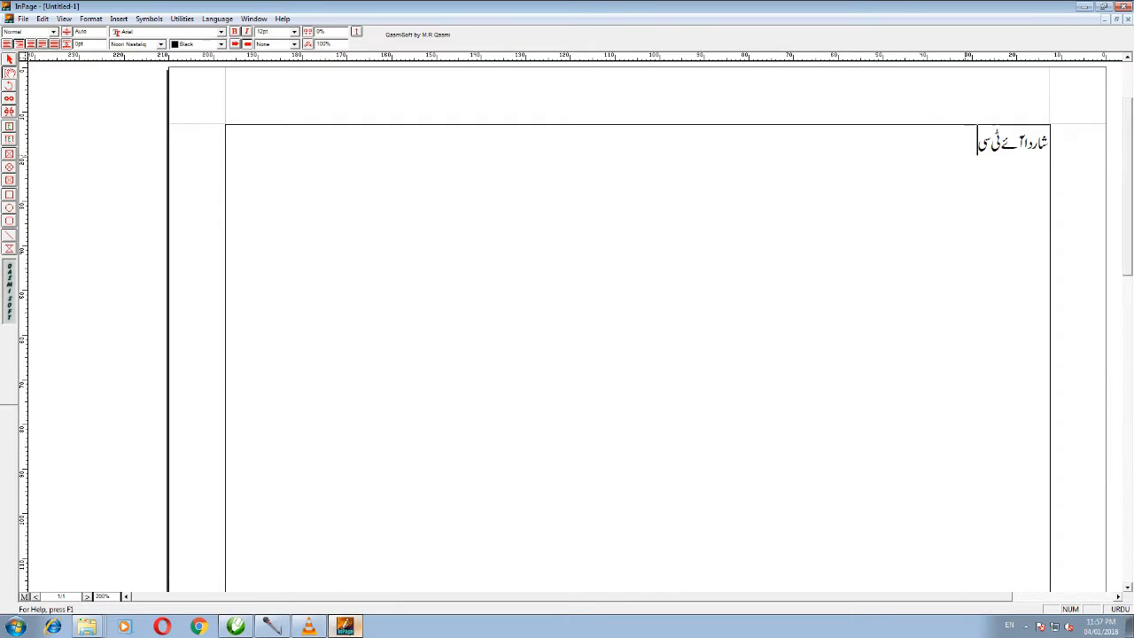
key(ctrl+a)
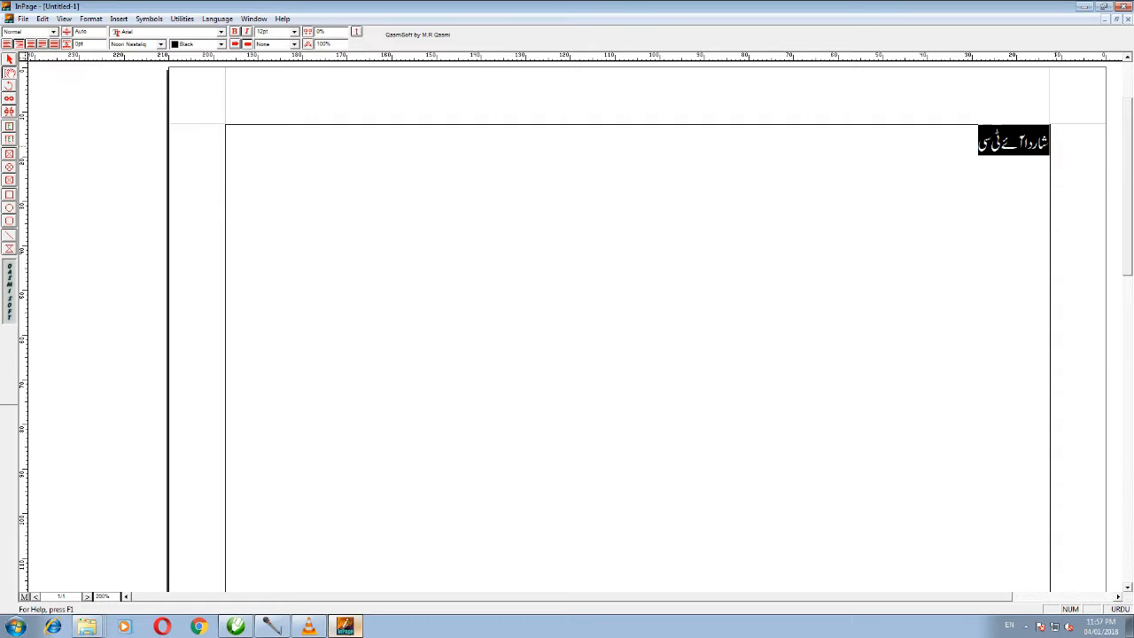
click(235, 627)
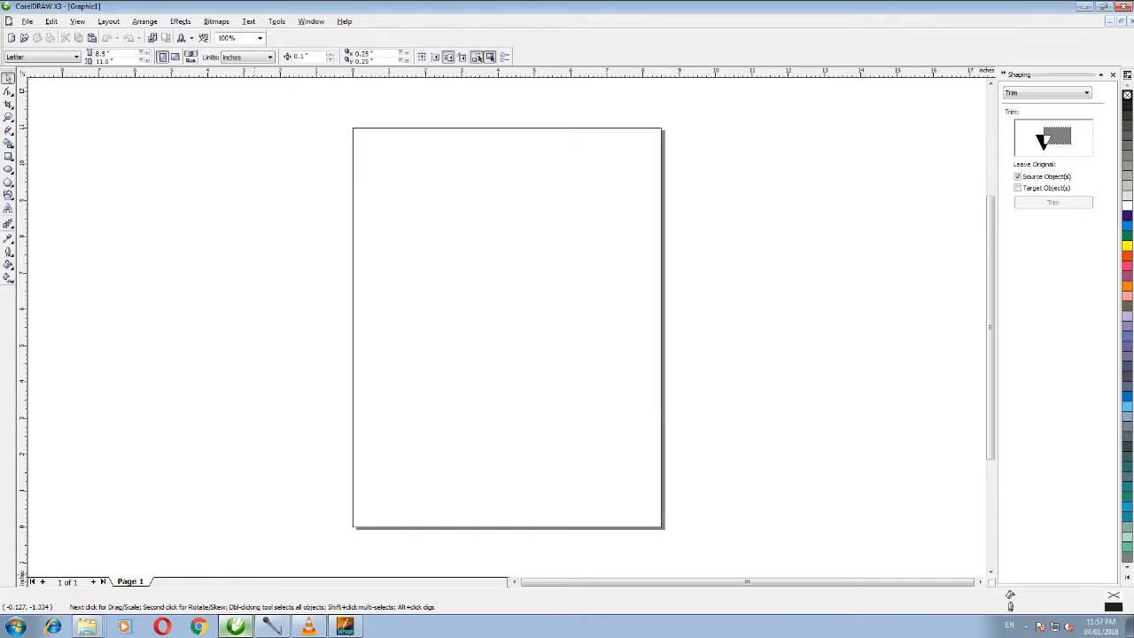
key(ctrl+v)
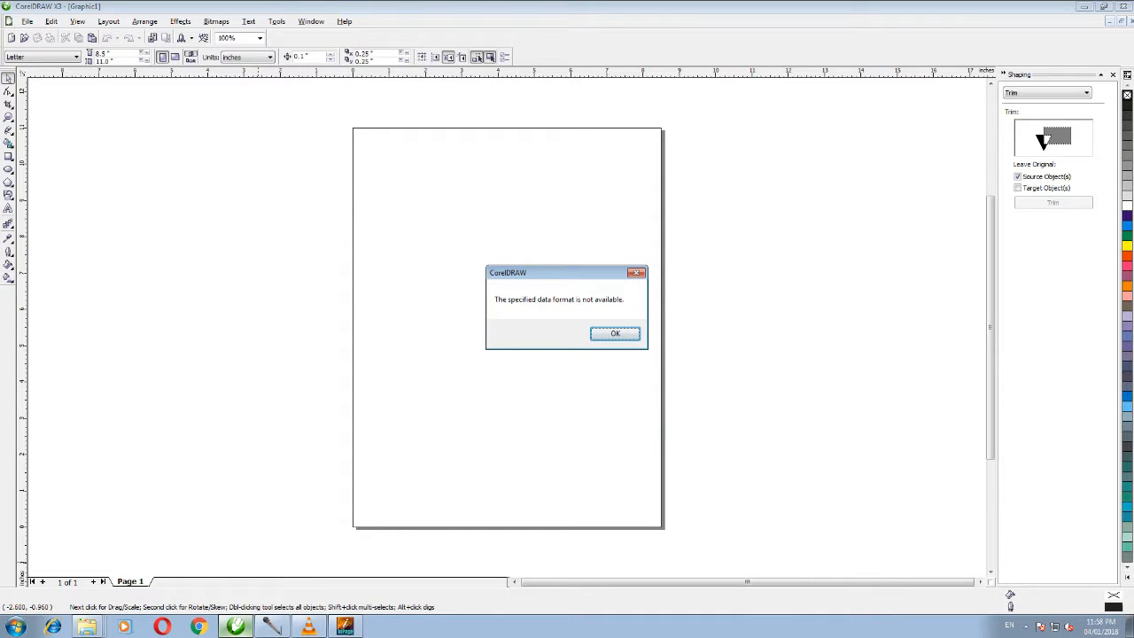
click(625, 336)
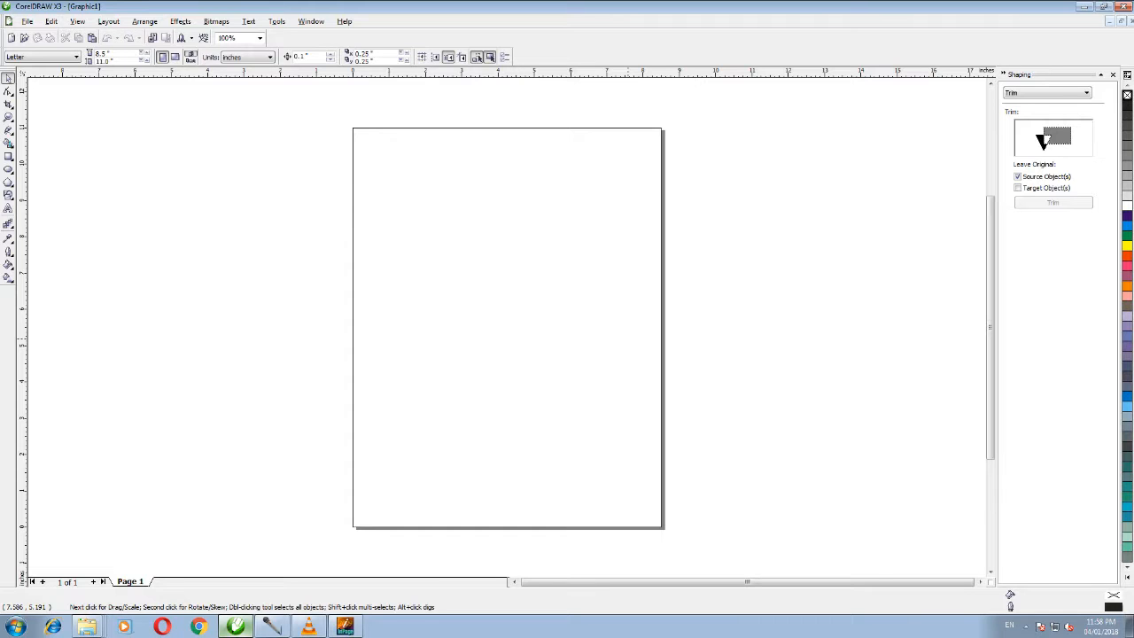
Back in InPage, draw a text box about 98 by 54 mm below the Urdu line and paste a copy of that line into it
click(1085, 6)
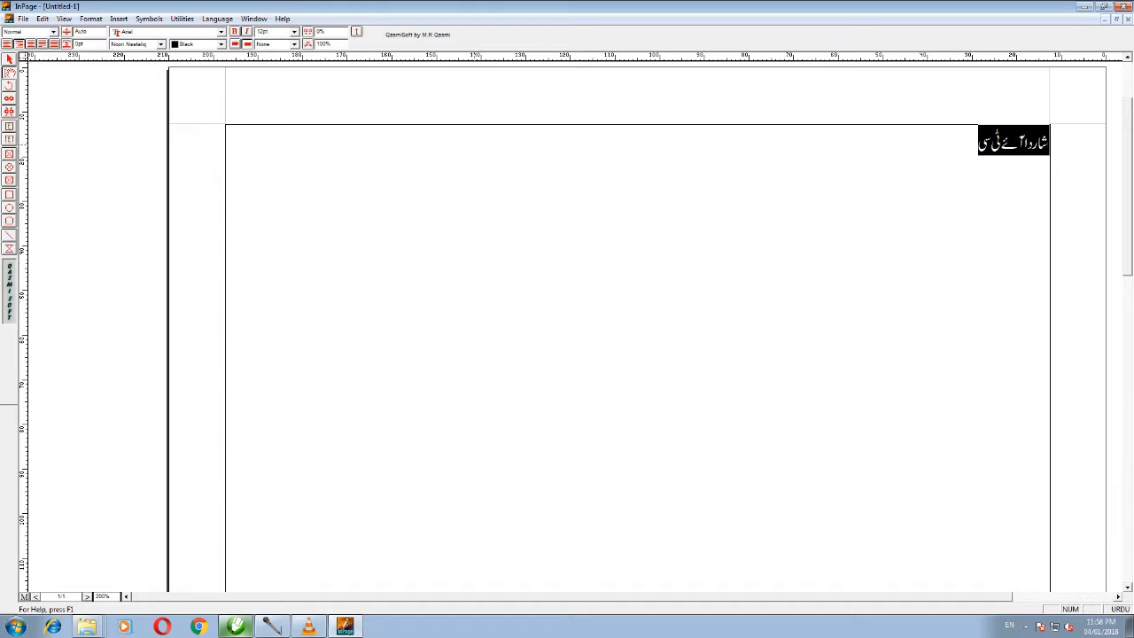
mouse_move(438, 197)
mouse_down()
mouse_move(606, 309)
mouse_move(874, 436)
mouse_up()
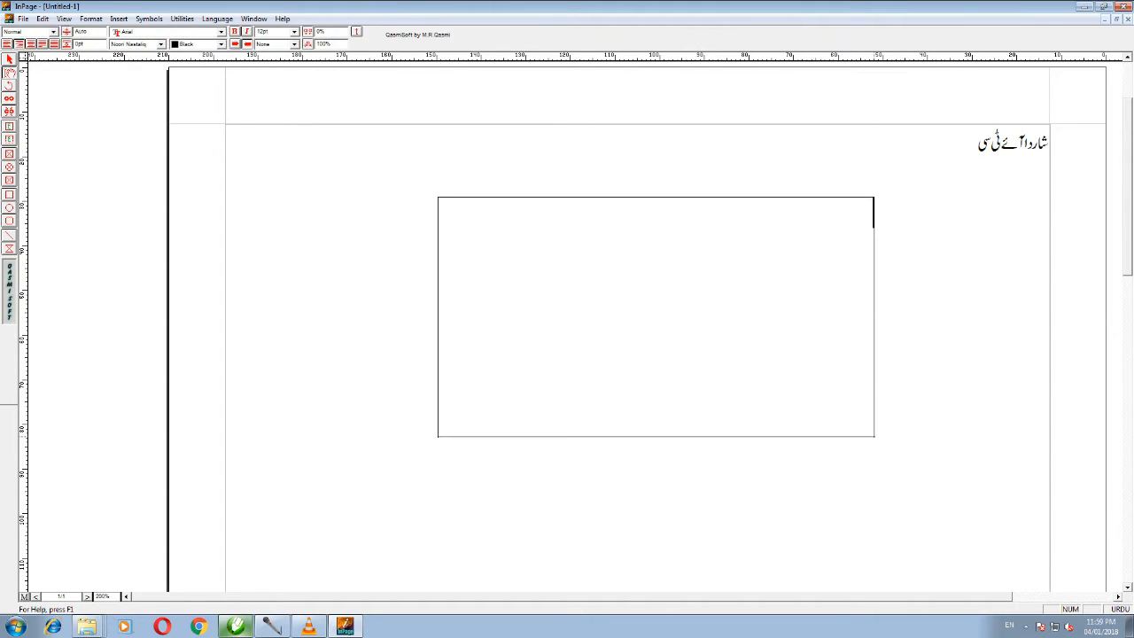
drag(977, 141, 1085, 145)
key(ctrl+c)
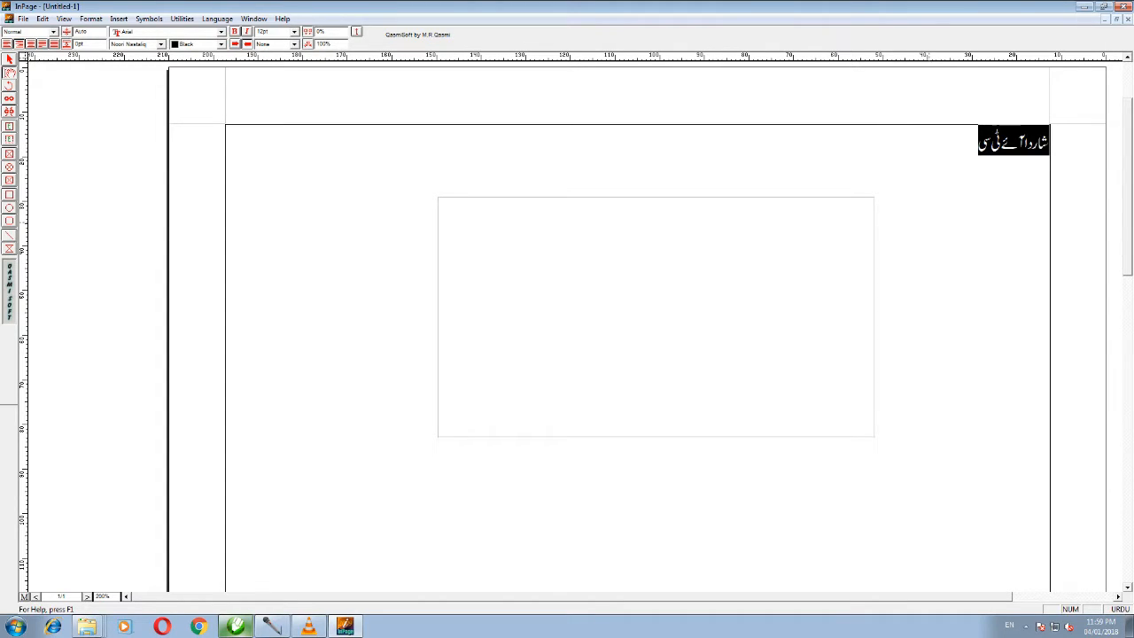
click(863, 238)
key(ctrl+v)
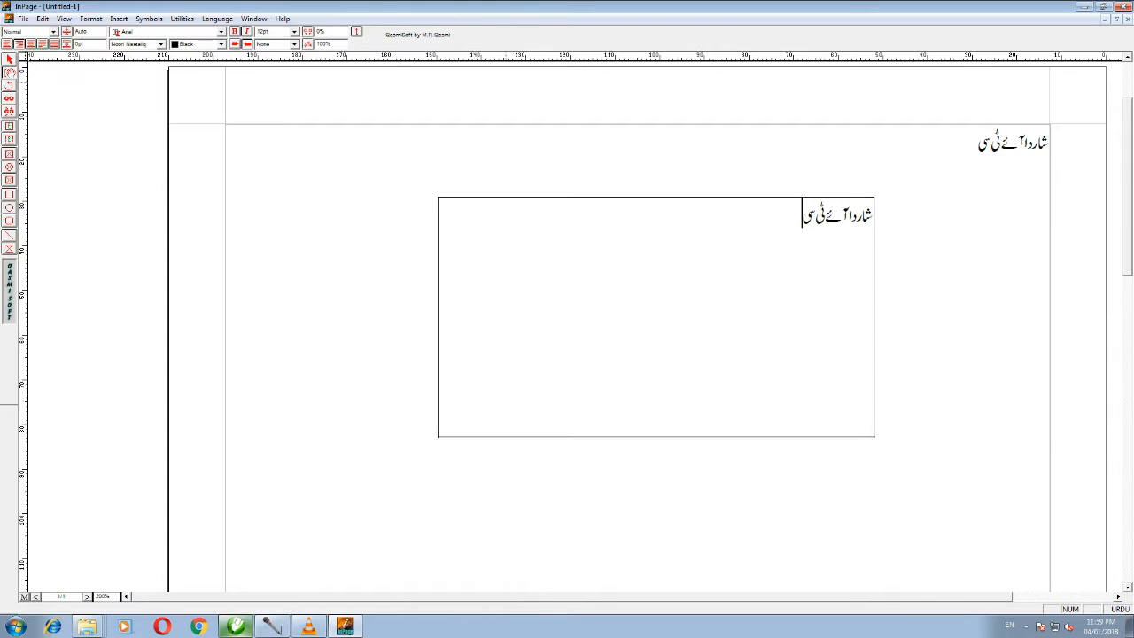
Copy the whole text box as an object and paste it into the blank CorelDRAW page
key(Escape)
click(668, 264)
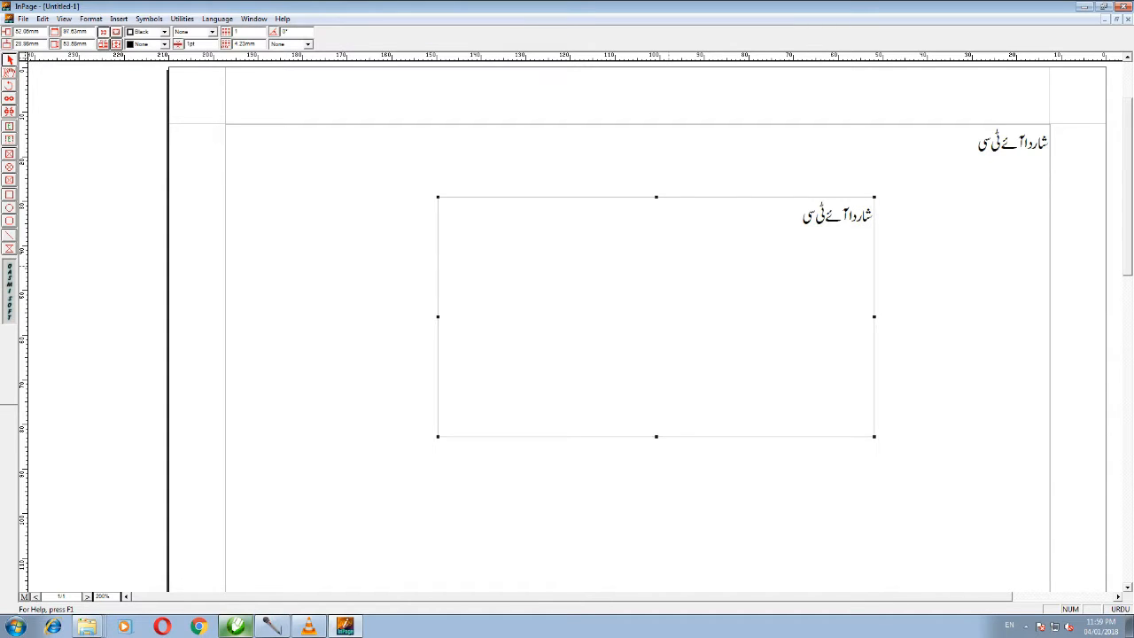
right_click(668, 266)
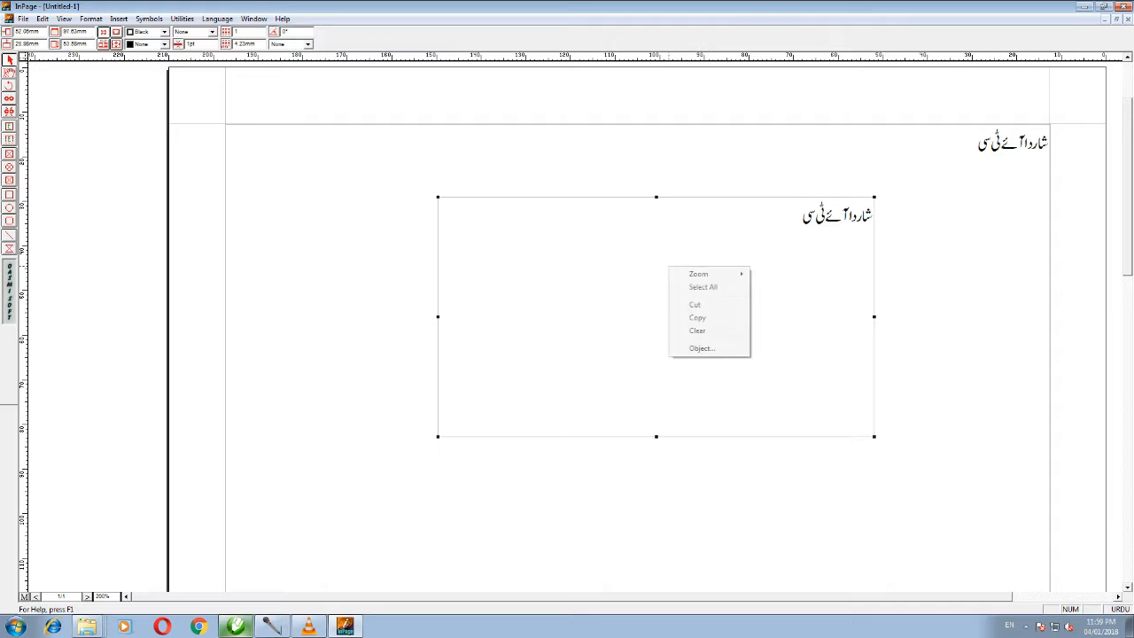
click(697, 317)
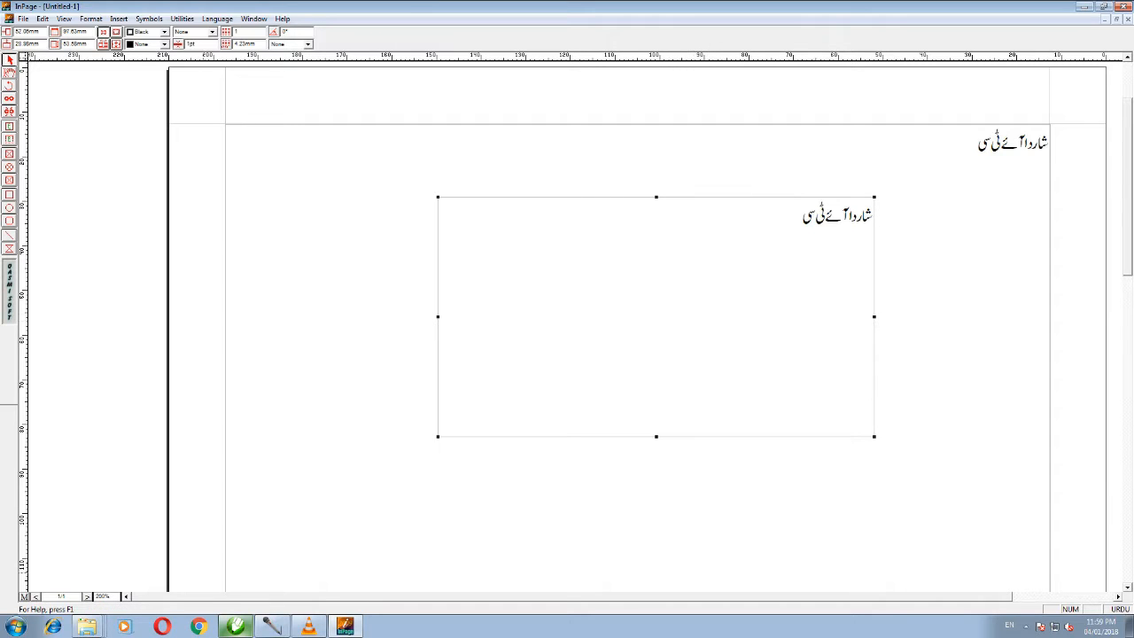
click(235, 626)
right_click(345, 274)
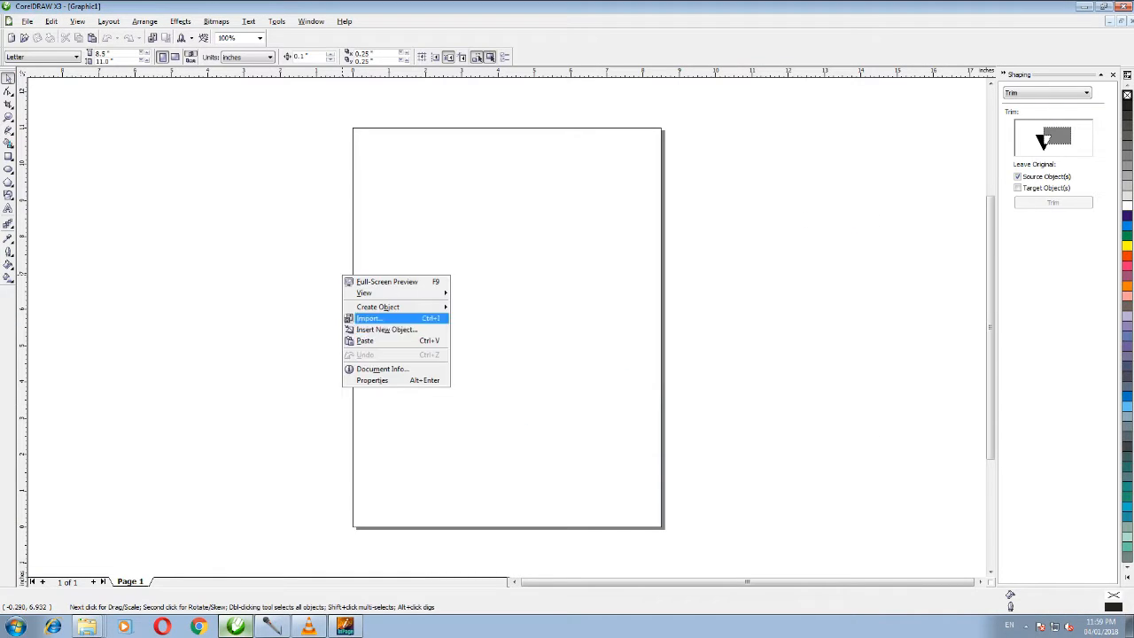
click(372, 341)
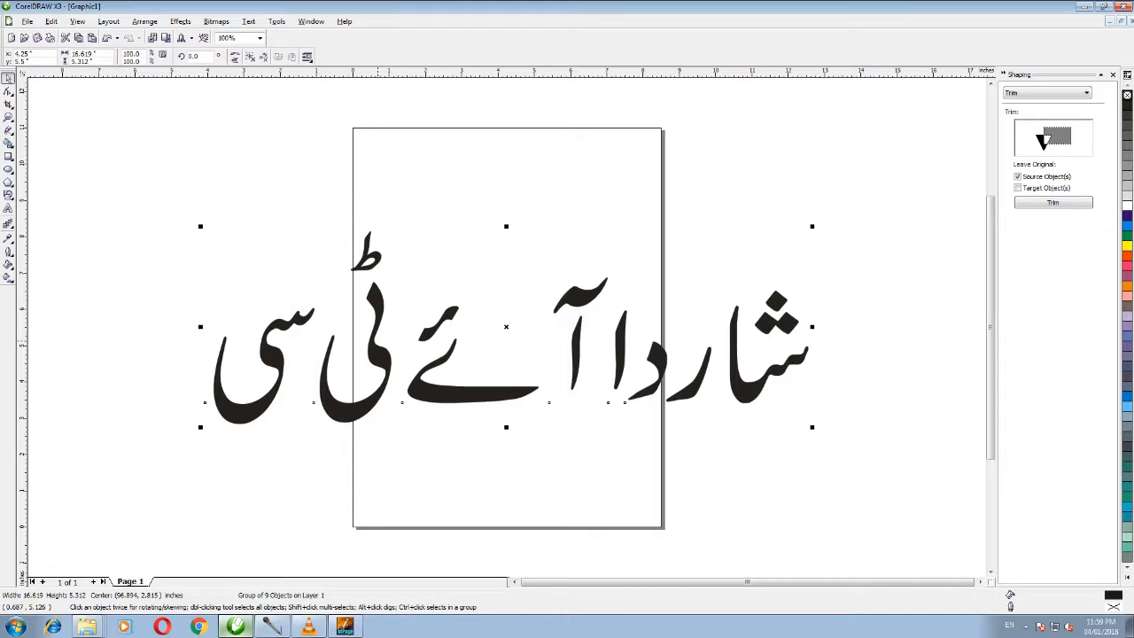
Return to InPage and set the Urdu font of all text inside the text box to Bombay Black
click(345, 626)
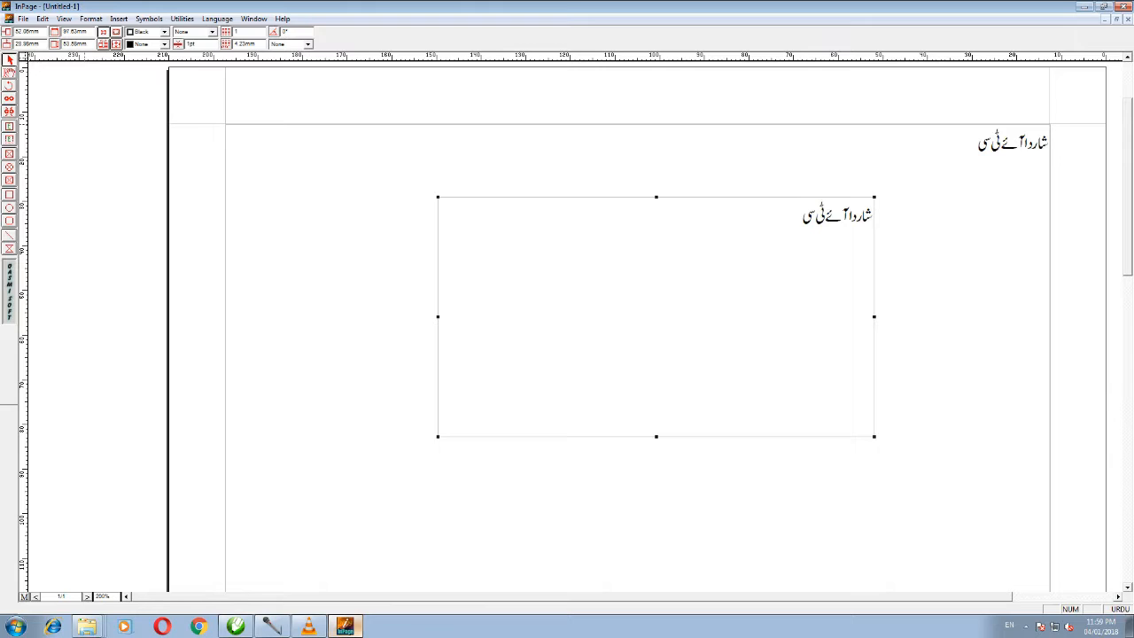
click(9, 72)
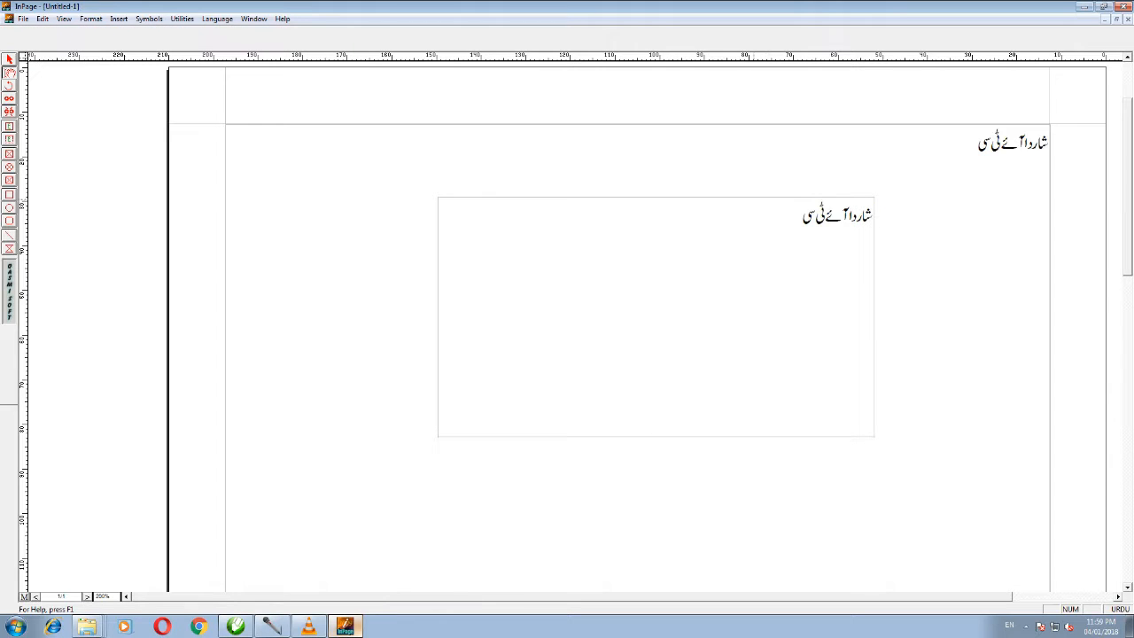
click(726, 215)
key(ctrl+a)
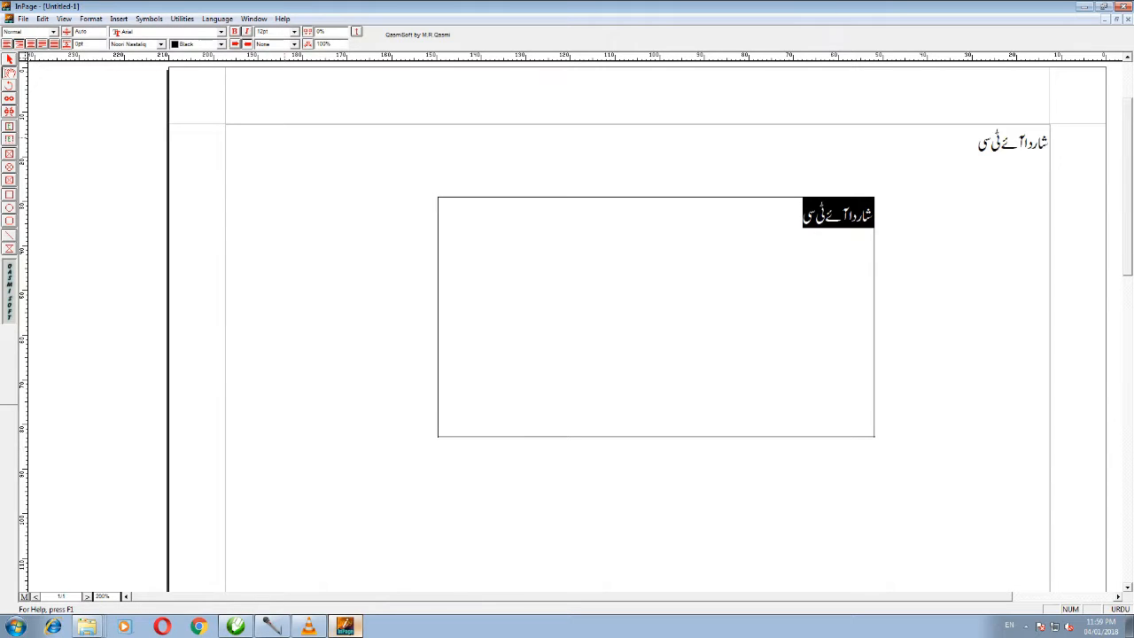
click(160, 44)
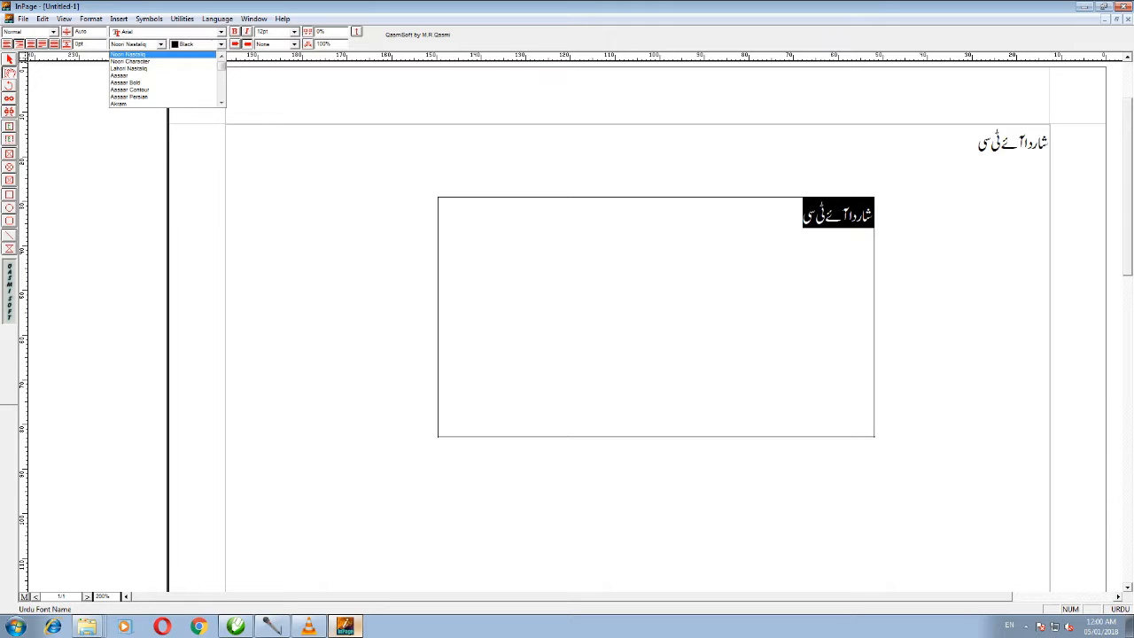
scroll(162, 89, down, 1)
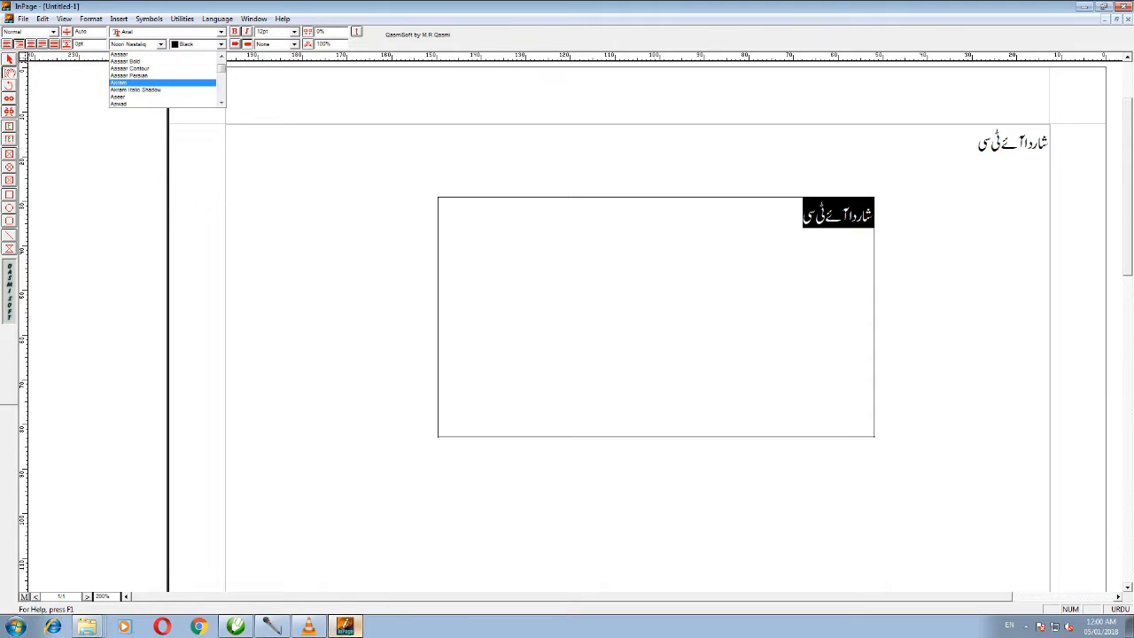
scroll(162, 82, down, 2)
key(Down)
key(Return)
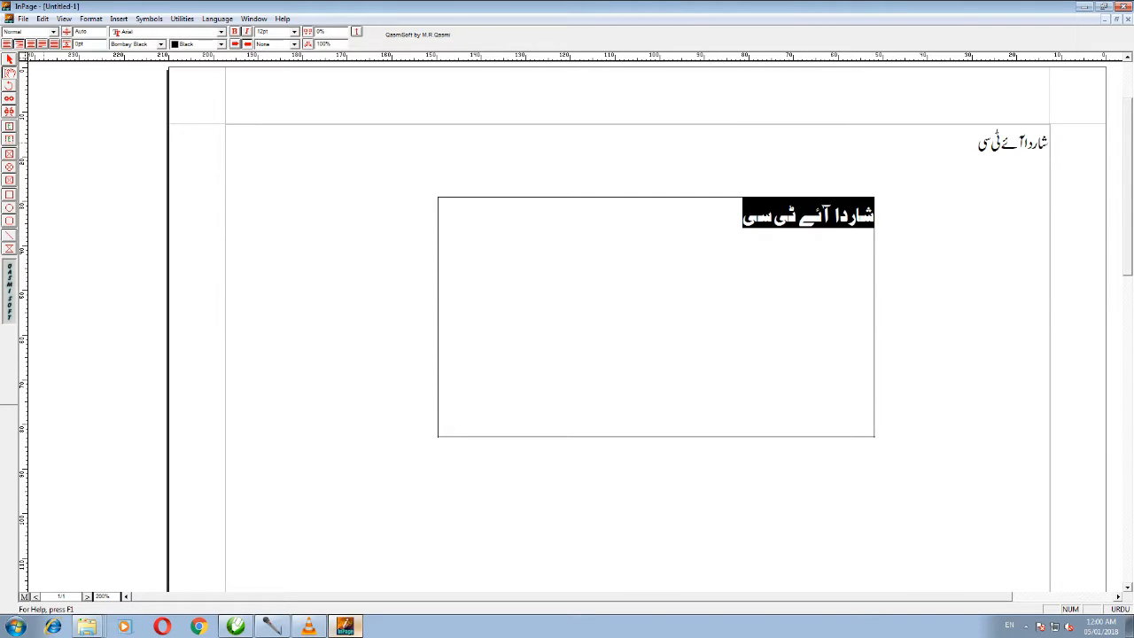
Copy the Bombay Black text box as an object and paste it into CorelDRAW in place of the earlier Urdu text
click(9, 59)
click(814, 350)
right_click(814, 350)
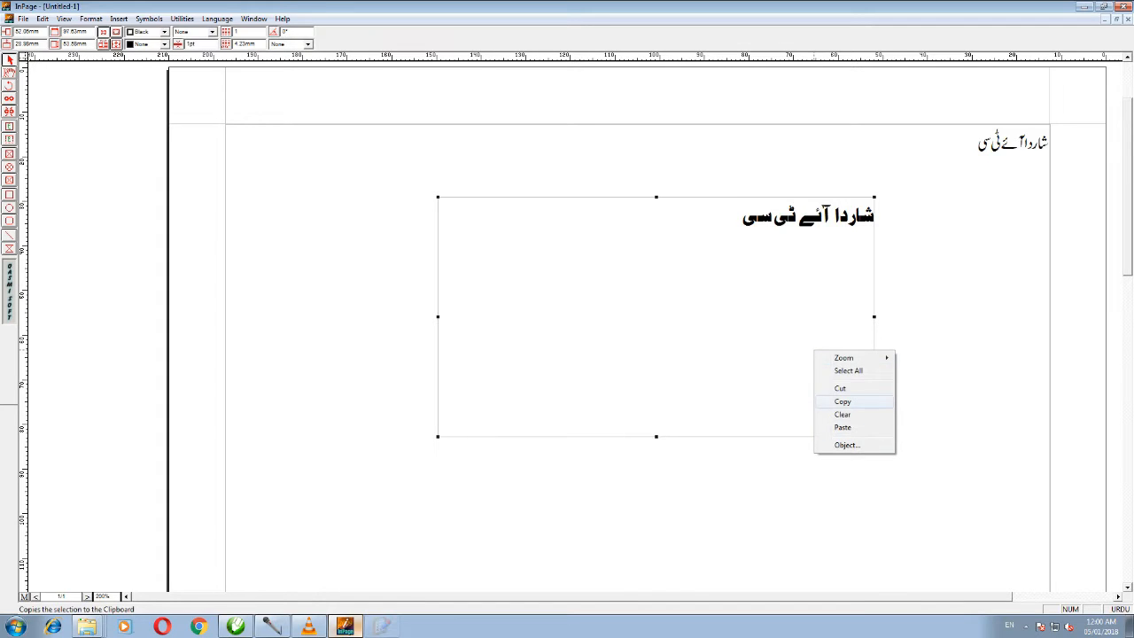
click(842, 401)
click(235, 627)
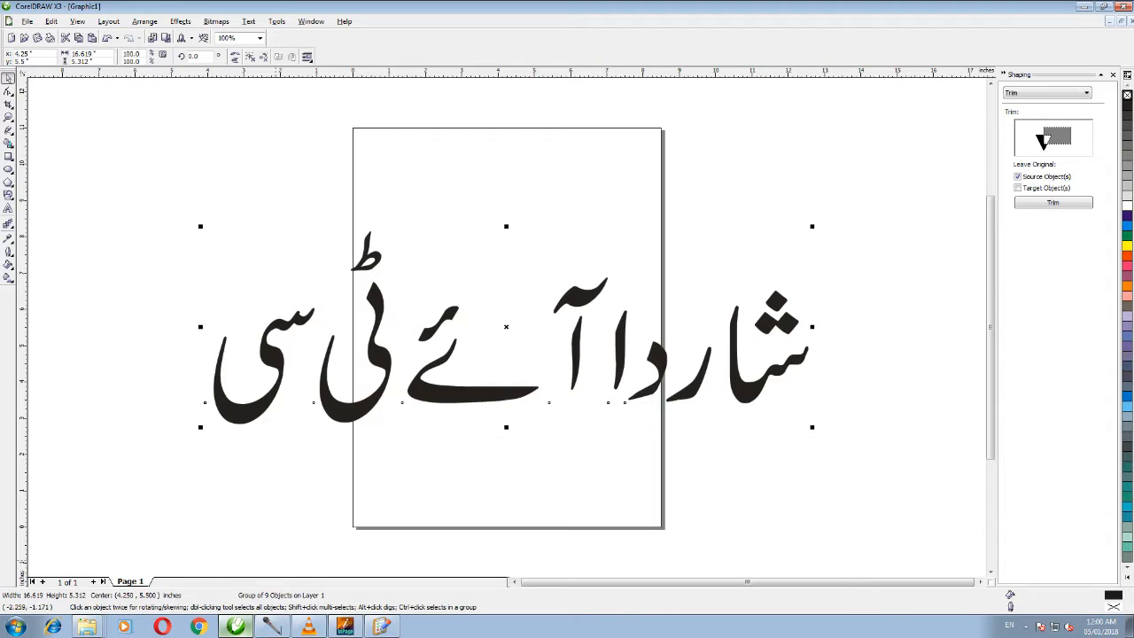
key(Delete)
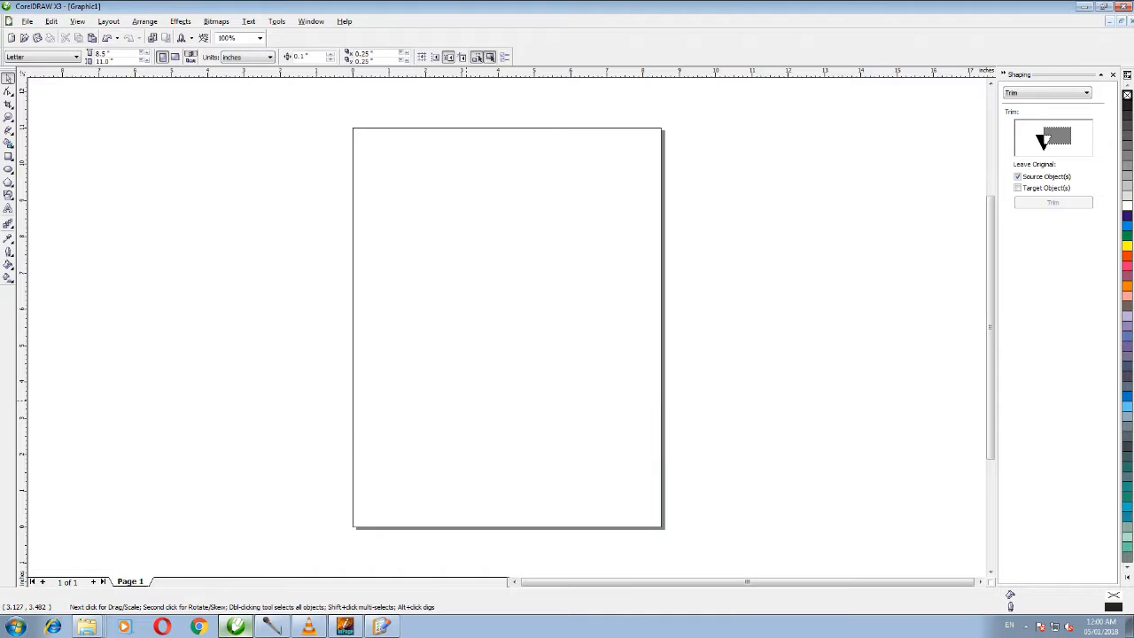
key(ctrl+v)
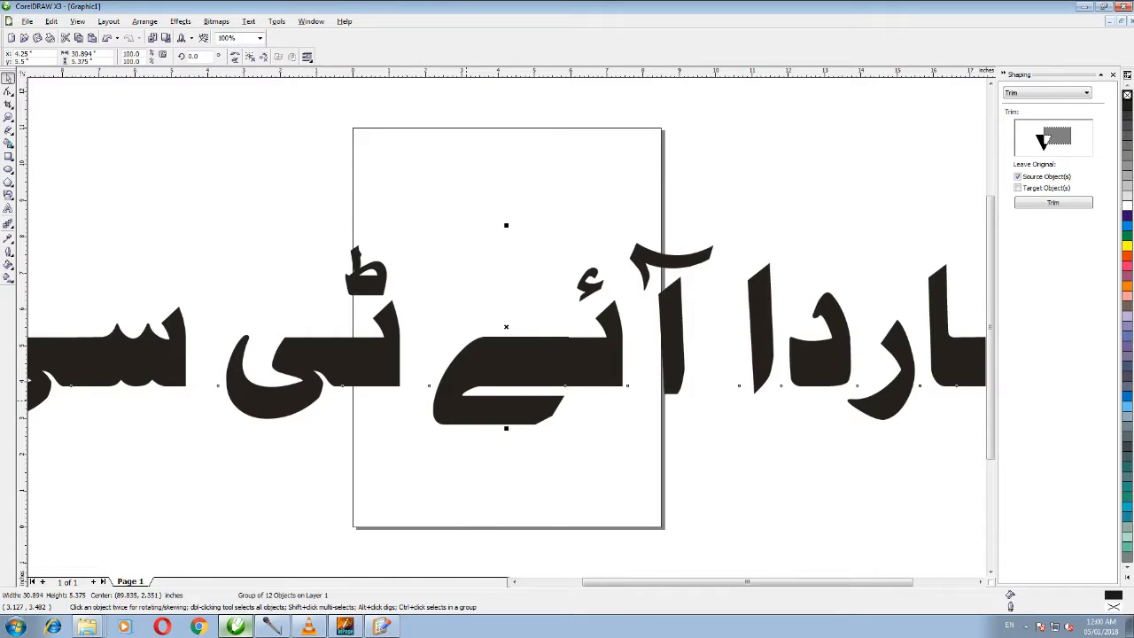
scroll(677, 420, down, 2)
scroll(485, 306, up, 1)
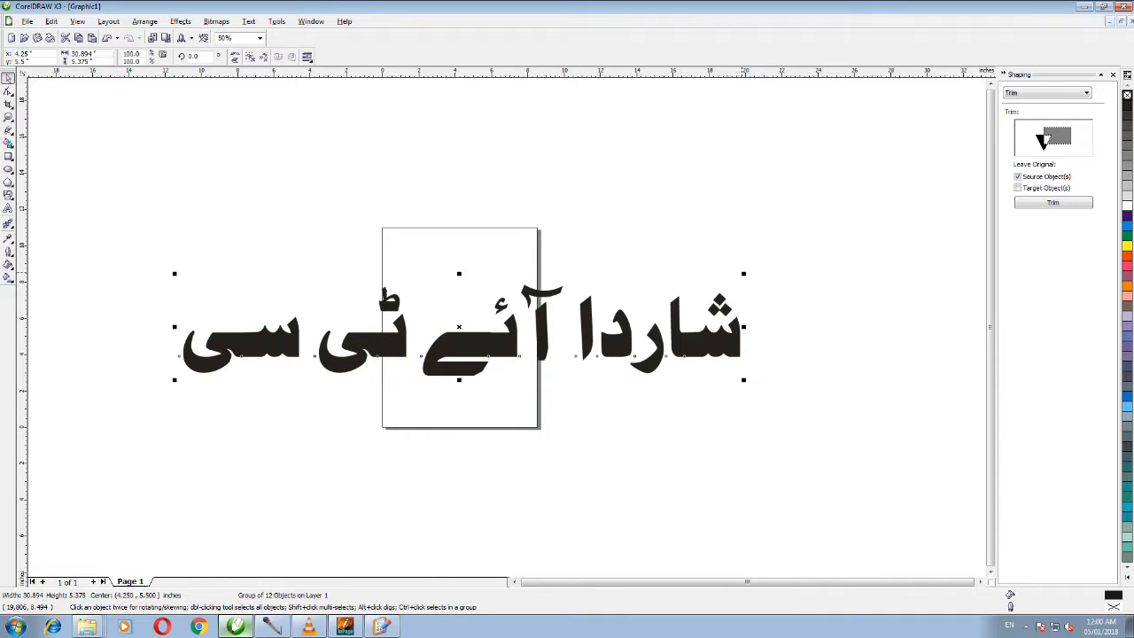
Try to shrink the pasted text proportionally to about 3.37 inches wide, and undo the resizing
drag(741, 277, 553, 321)
scroll(456, 327, up, 2)
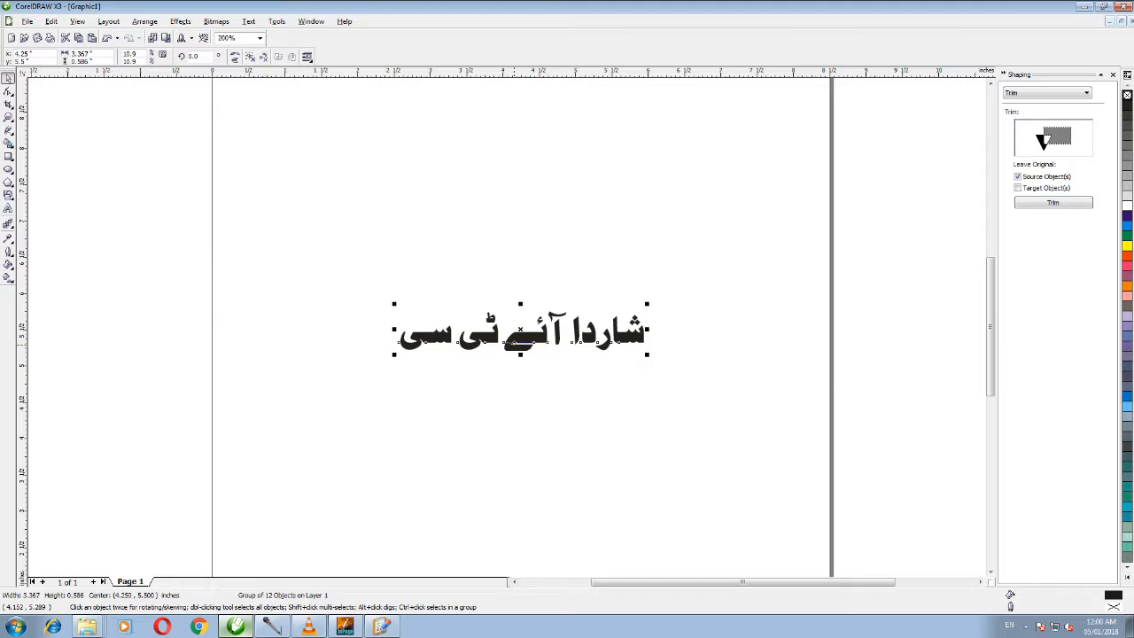
key(ctrl+z)
key(F3)
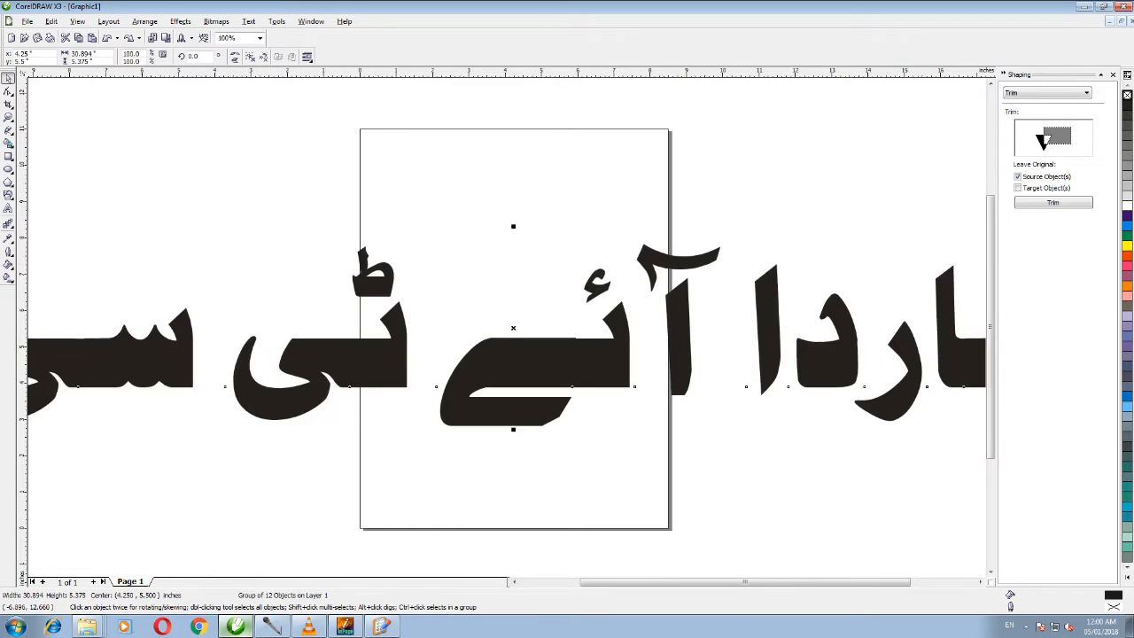
Scale the pasted Urdu text to 50% horizontally and vertically
double_click(132, 53)
key(BackSpace)
text(50)
key(Tab)
text(50)
key(Return)
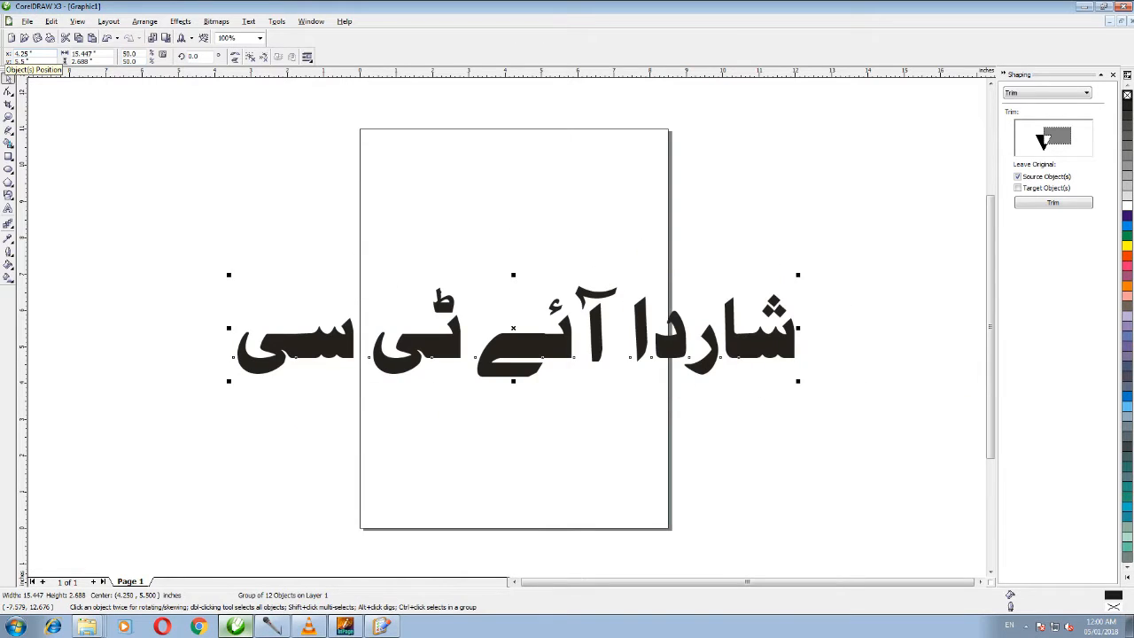
Try scaling the Urdu text to 25% in both width and height
click(129, 53)
text(25)
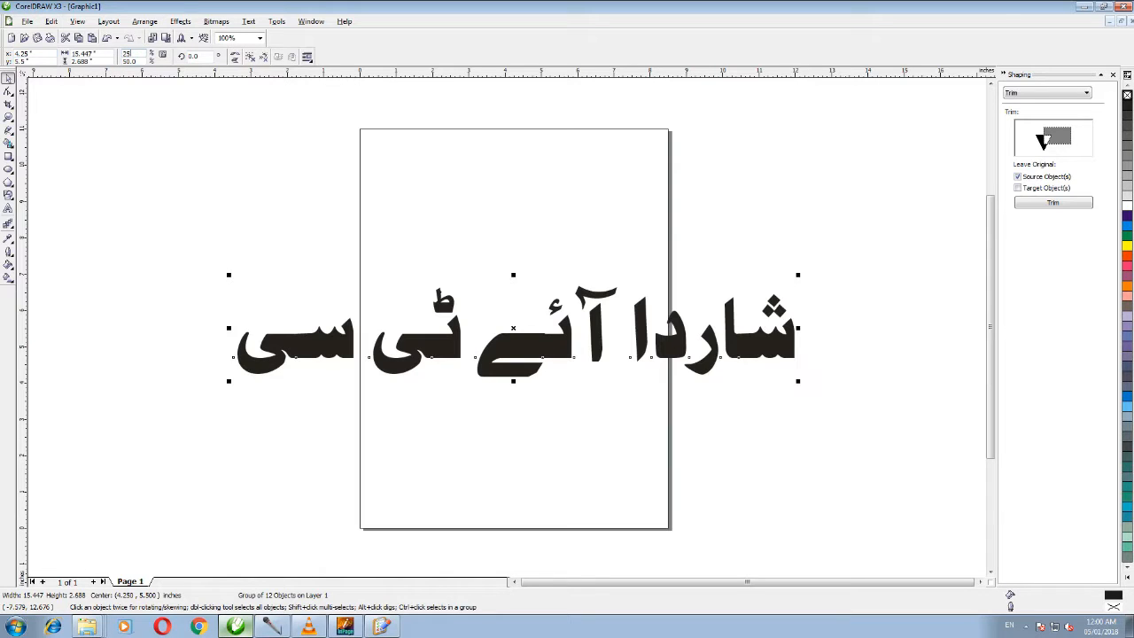
key(Tab)
text(25)
key(Return)
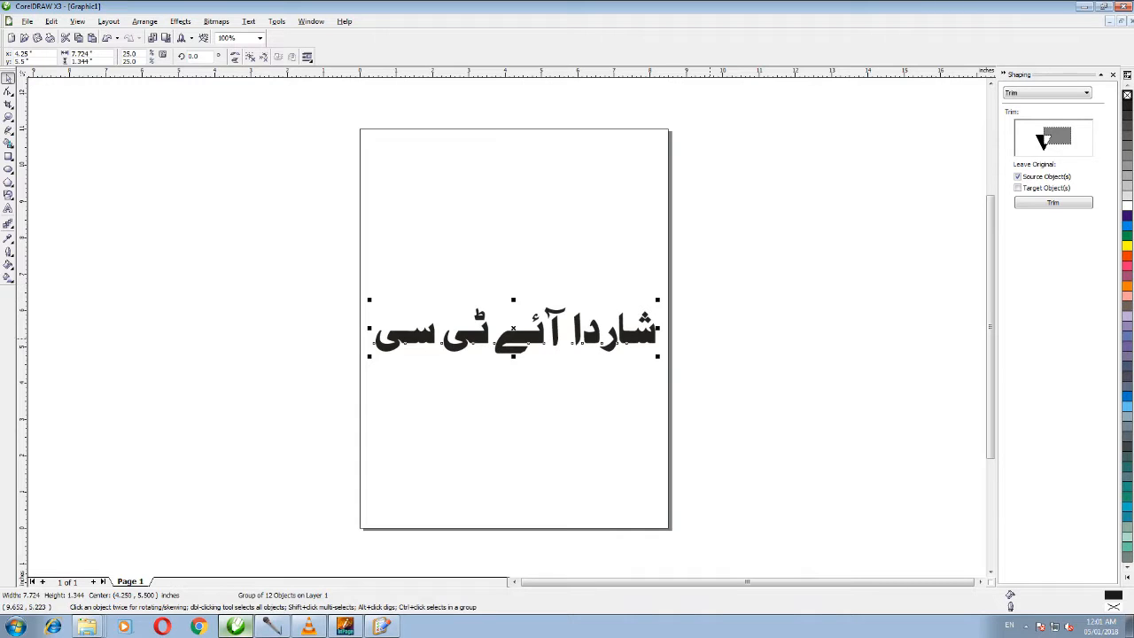
Try squashing the text to about 0.87 inches high, moving it down and stretching it to about 16.6 inches wide
mouse_move(512, 300)
mouse_down()
mouse_move(512, 348)
mouse_move(513, 319)
mouse_up()
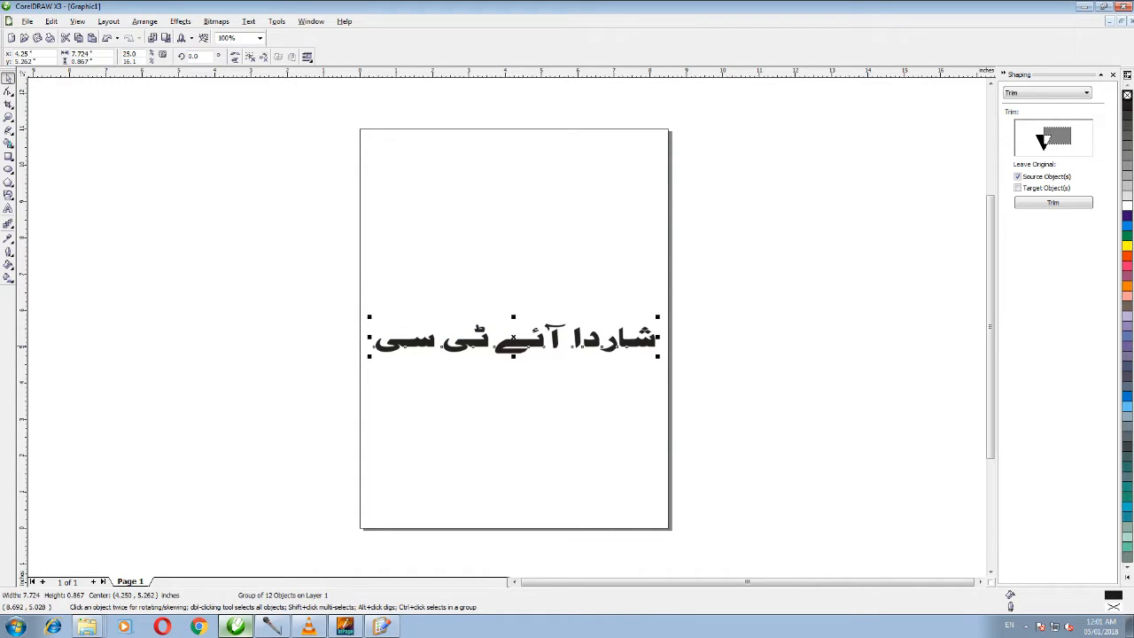
drag(655, 338, 618, 381)
scroll(474, 282, down, 2)
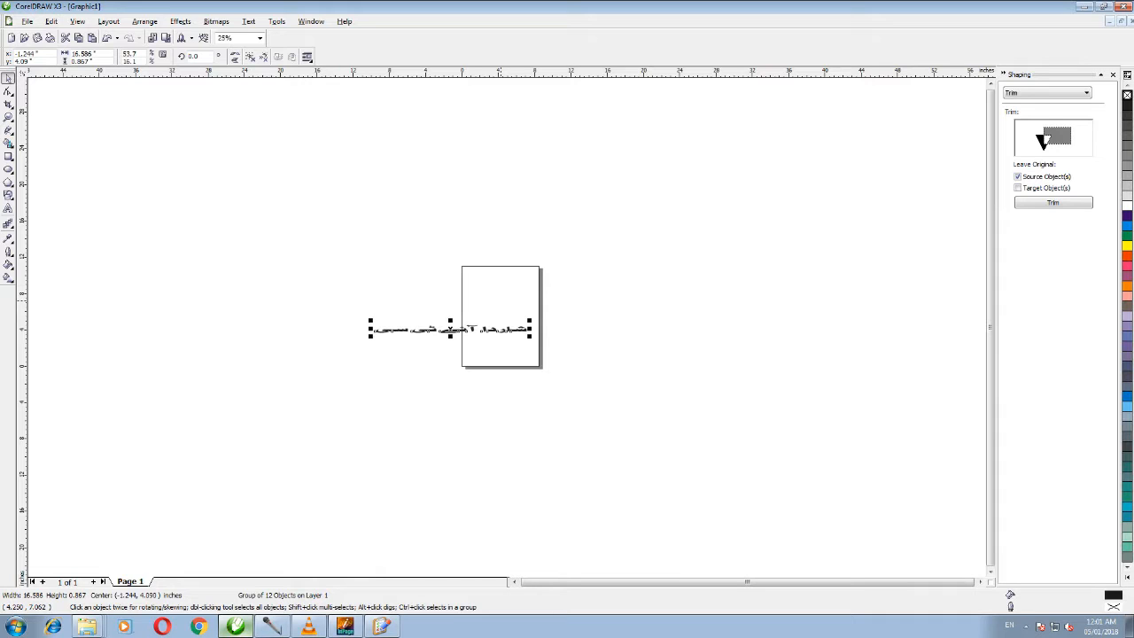
Undo the stretching, squashing and 25% scaling of the Urdu text
key(ctrl+z)
key(ctrl+z)
key(ctrl+z)
key(ctrl+z)
key(ctrl+z)
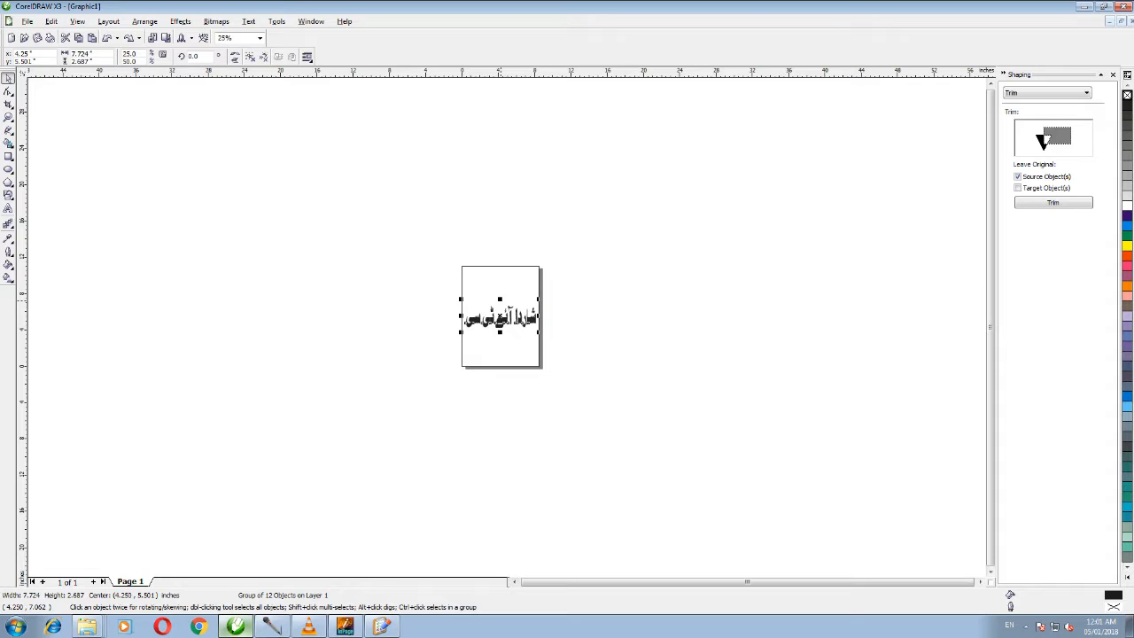
key(ctrl+z)
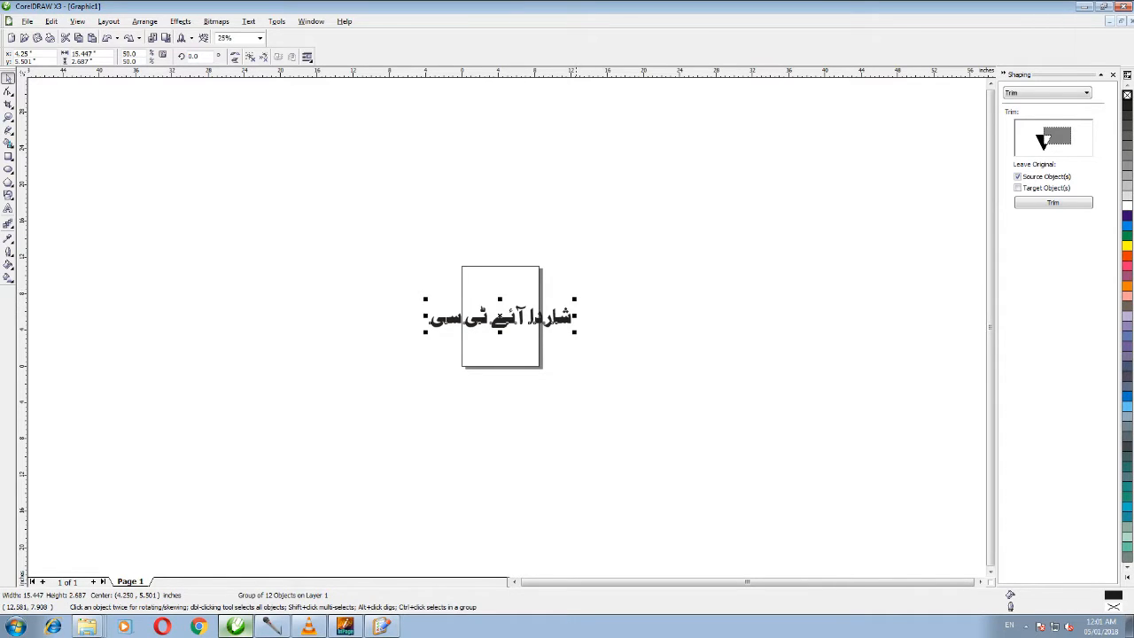
Shrink the Urdu text proportionally about its centre to about 3 inches wide and 0.52 inches high
drag(575, 300, 522, 326)
scroll(501, 315, up, 4)
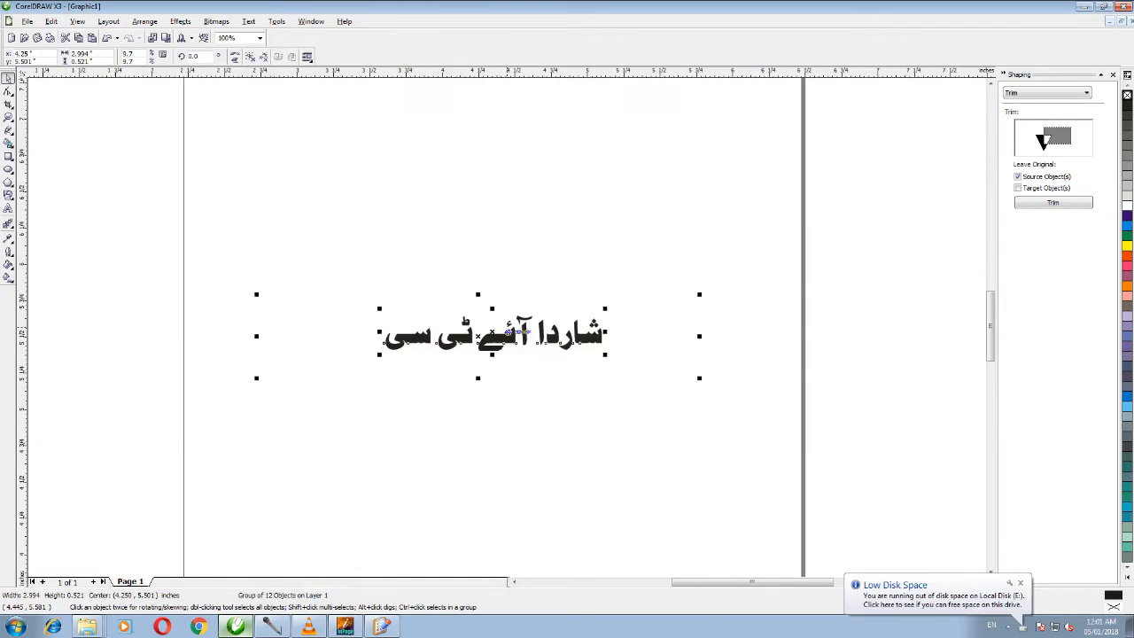
key(shift+F4)
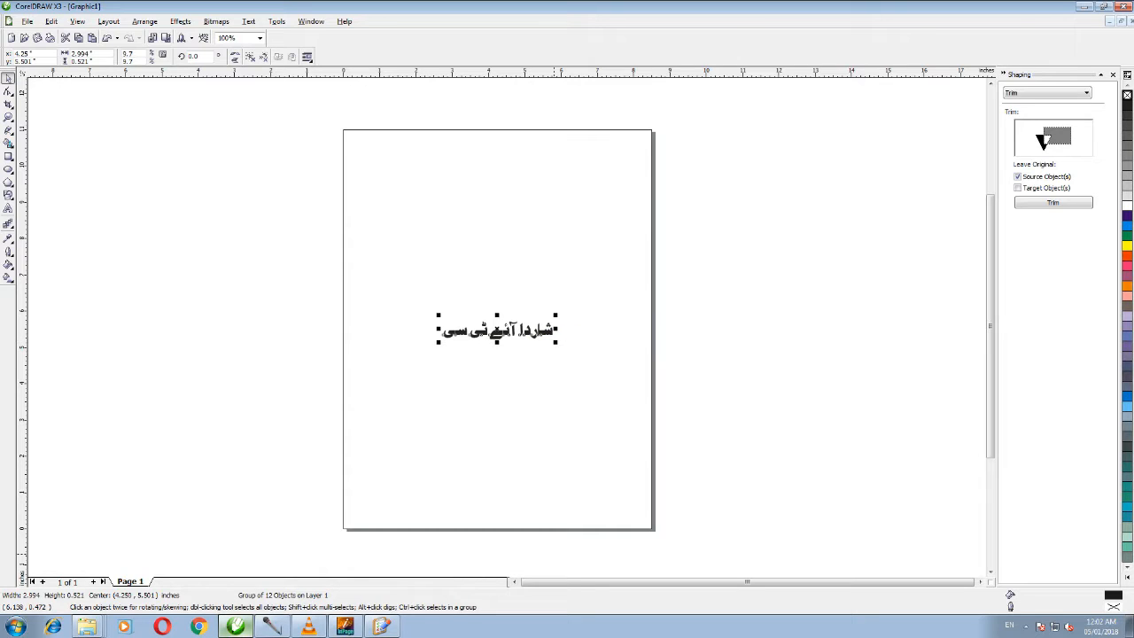
Switch to InPage and open the SAMPLE document from the InPage 2009 Professional folder
click(344, 626)
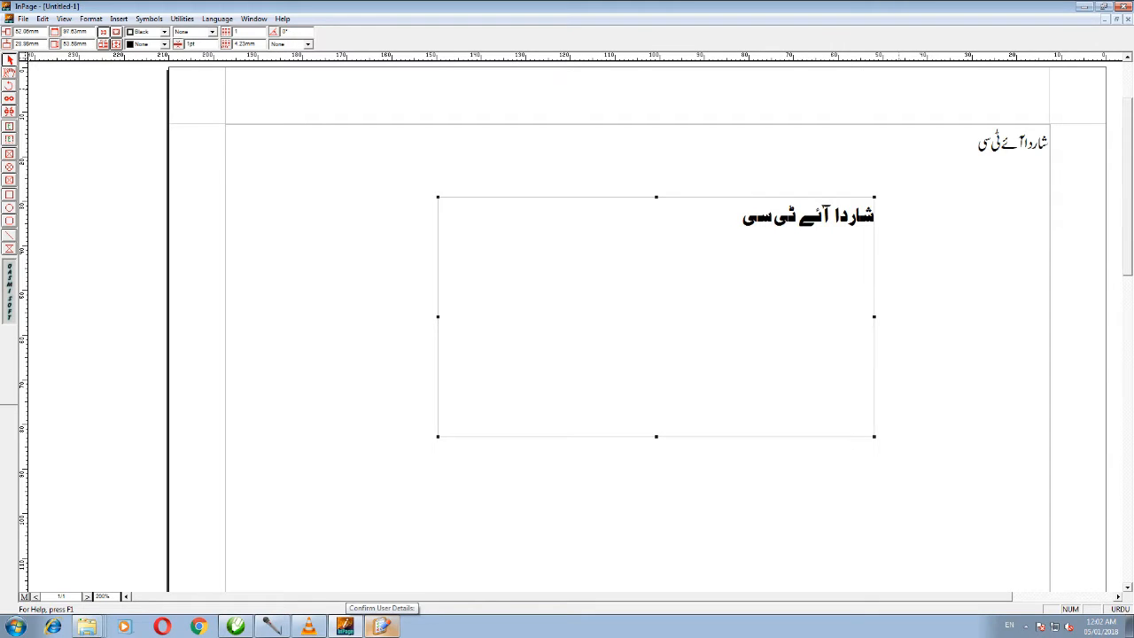
click(23, 18)
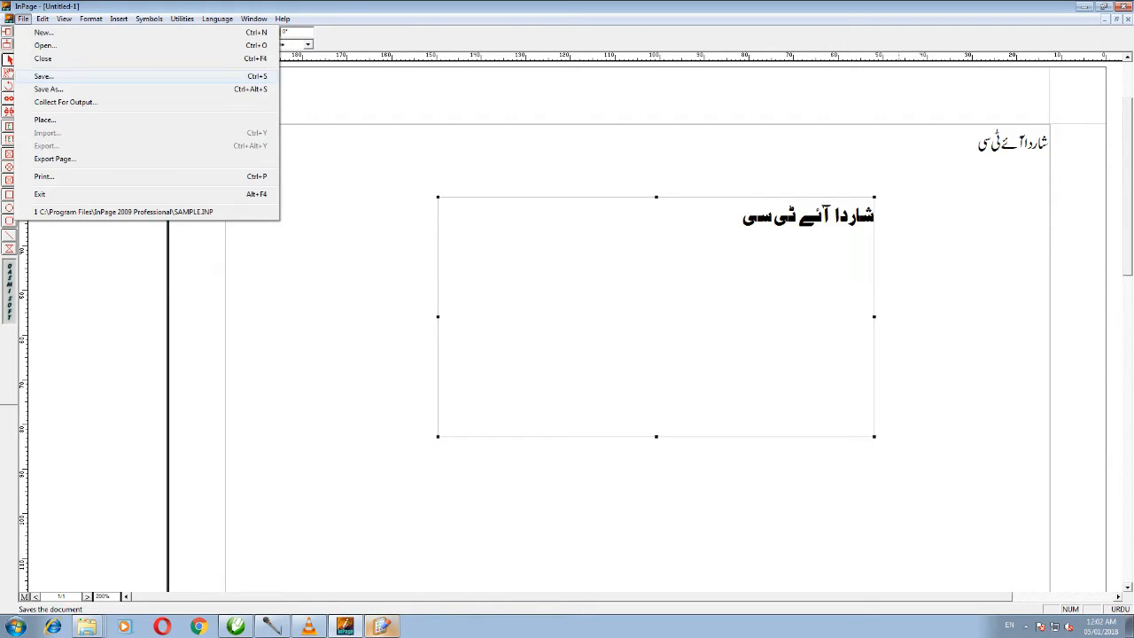
click(45, 45)
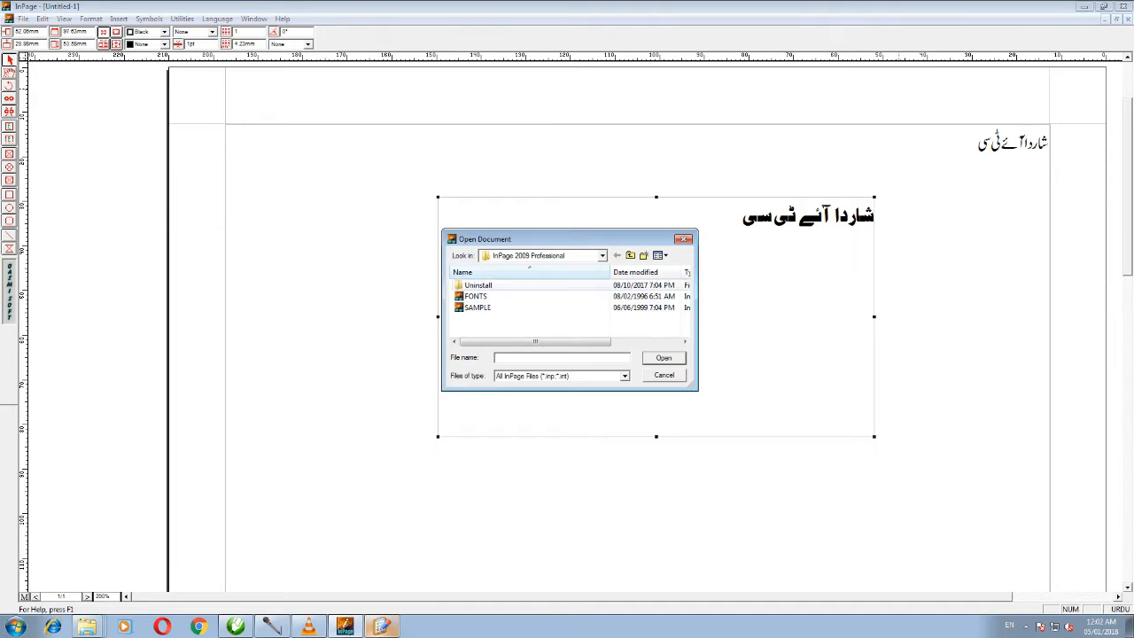
click(476, 296)
click(477, 308)
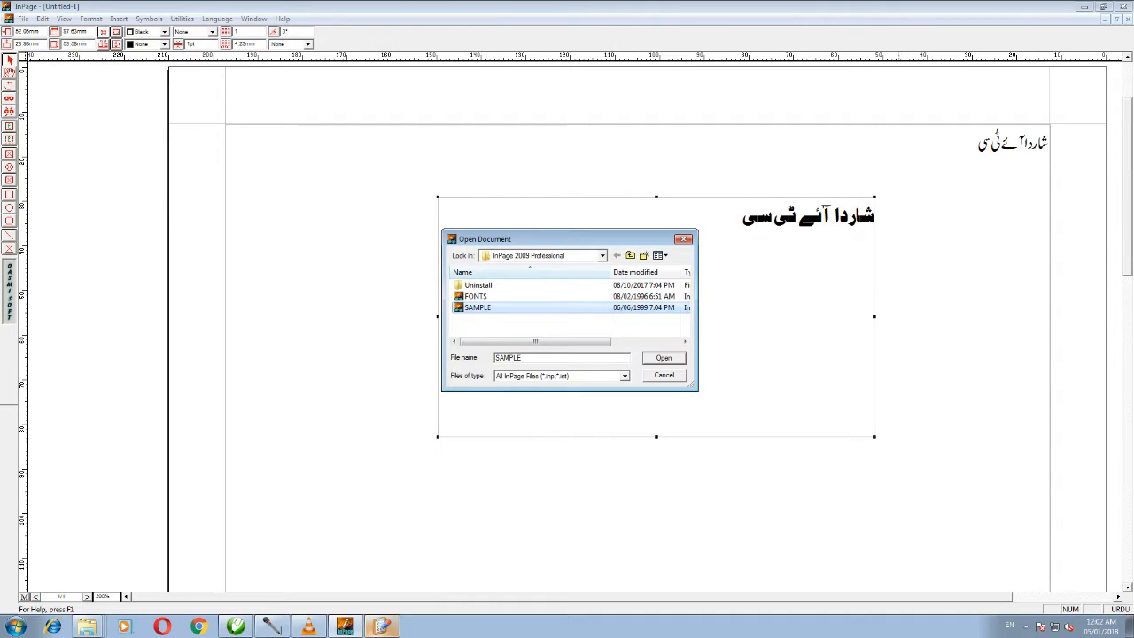
click(664, 358)
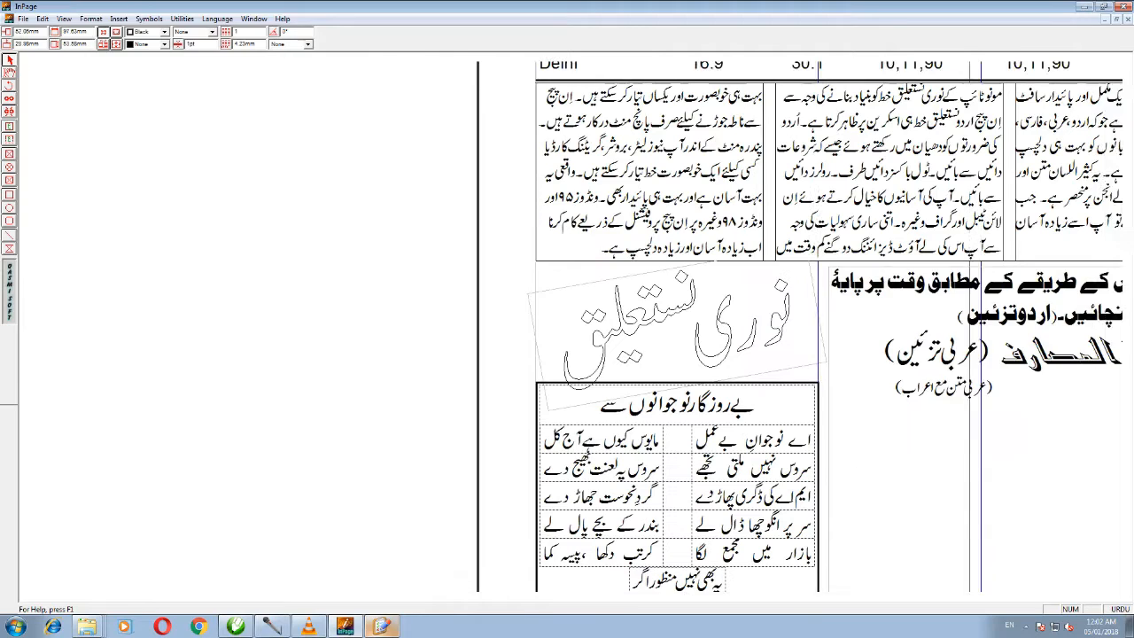
Copy the sample's three-column Urdu text box as an object, paste it into CorelDRAW and move it above the page centre
key(Escape)
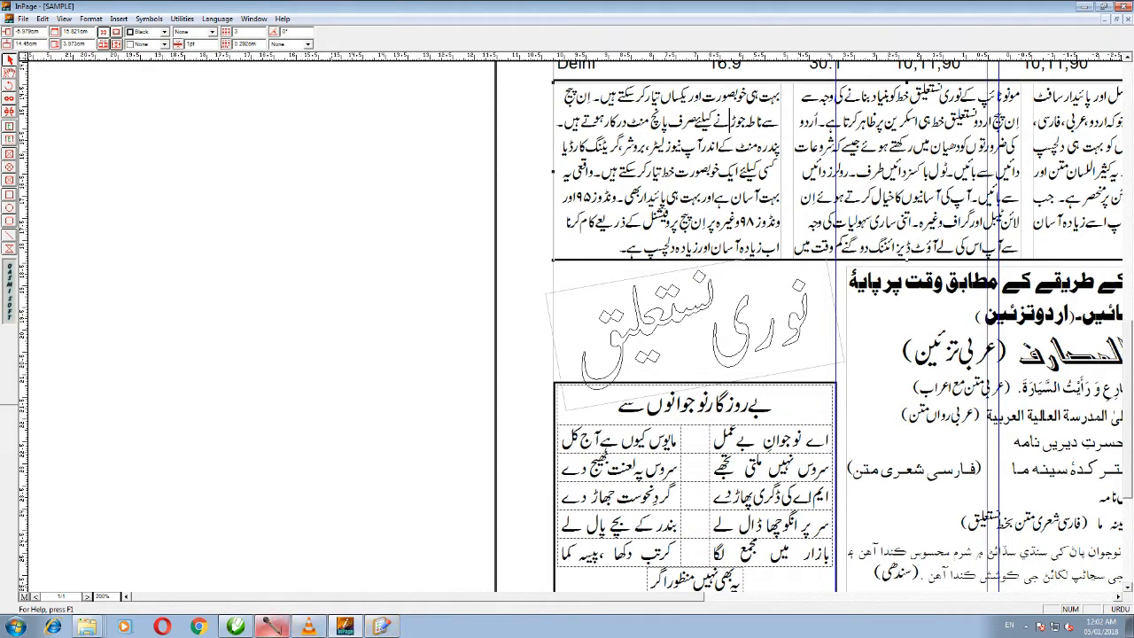
click(236, 627)
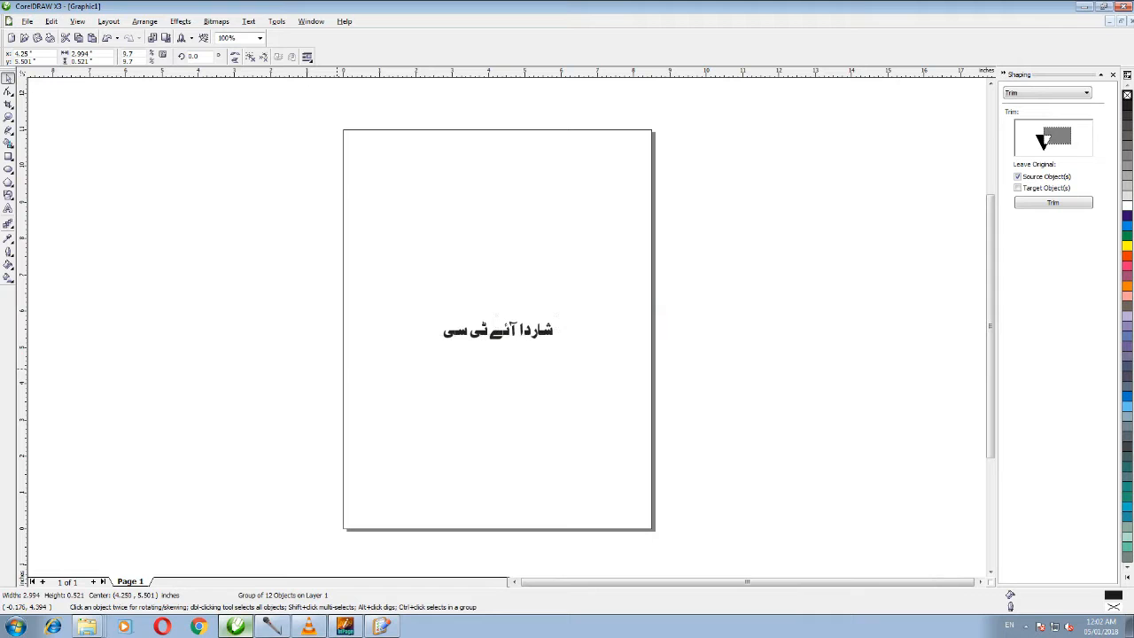
key(ctrl+v)
scroll(501, 328, down, 2)
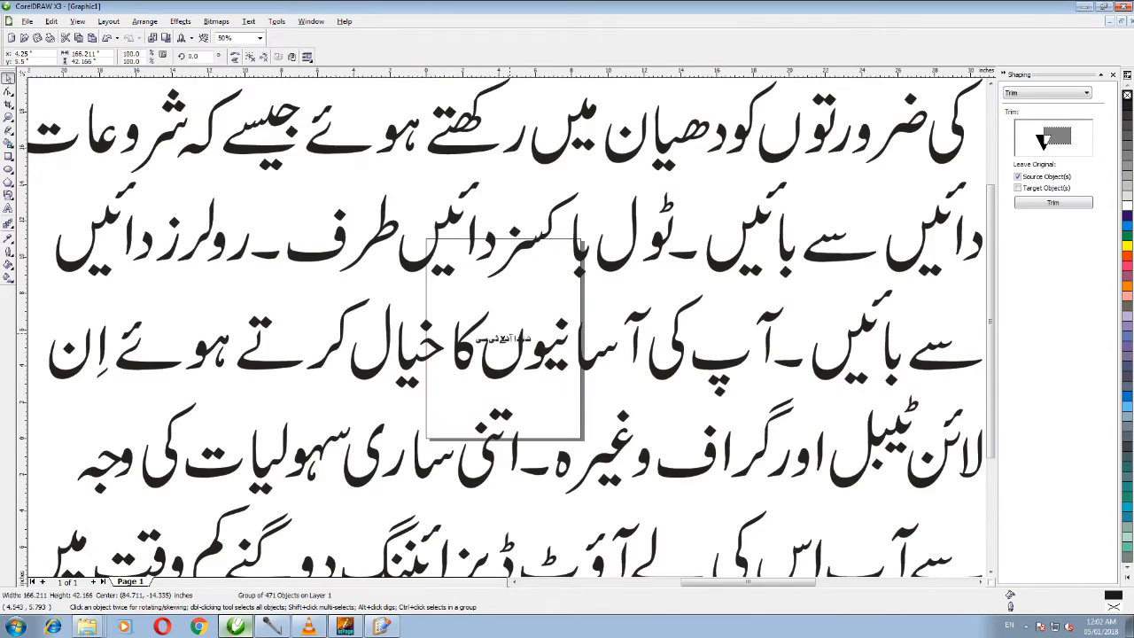
scroll(501, 327, down, 2)
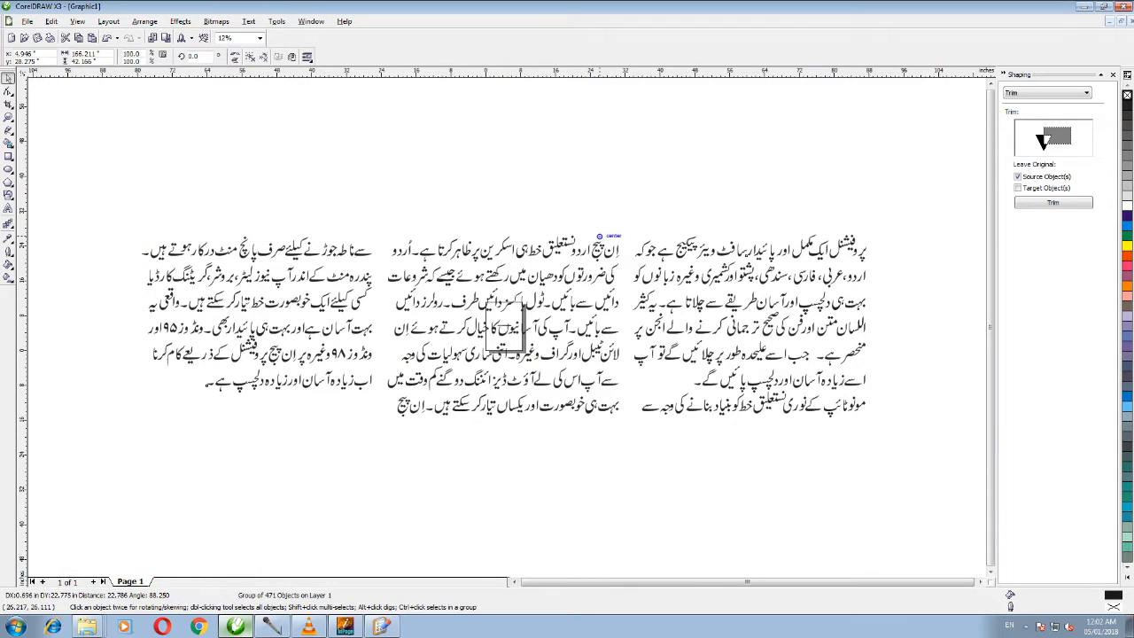
click(505, 324)
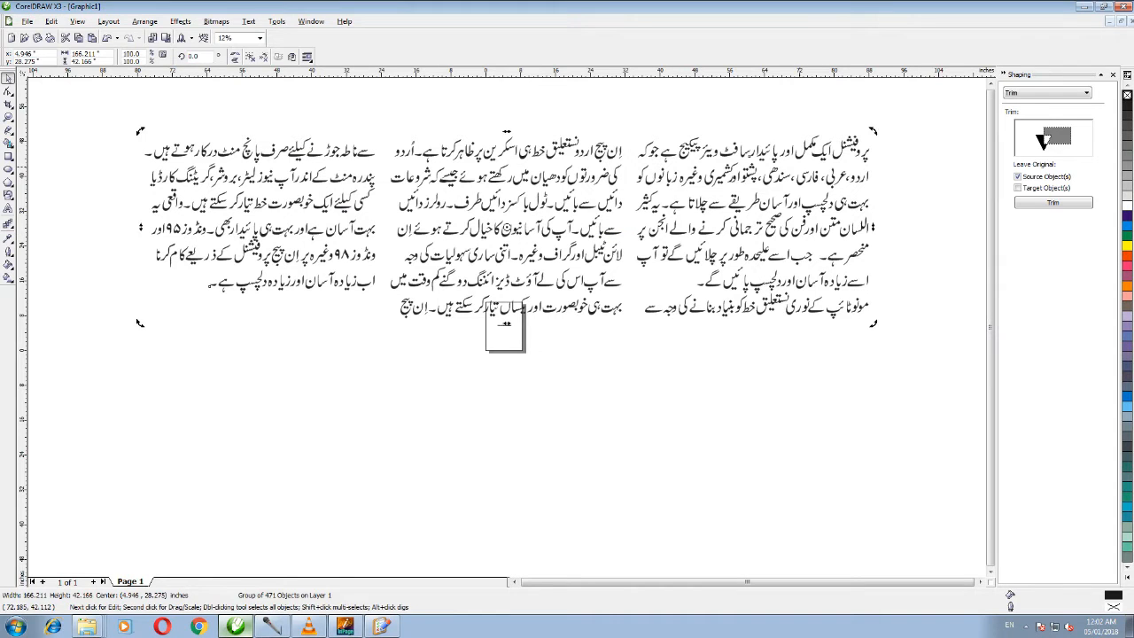
key(Escape)
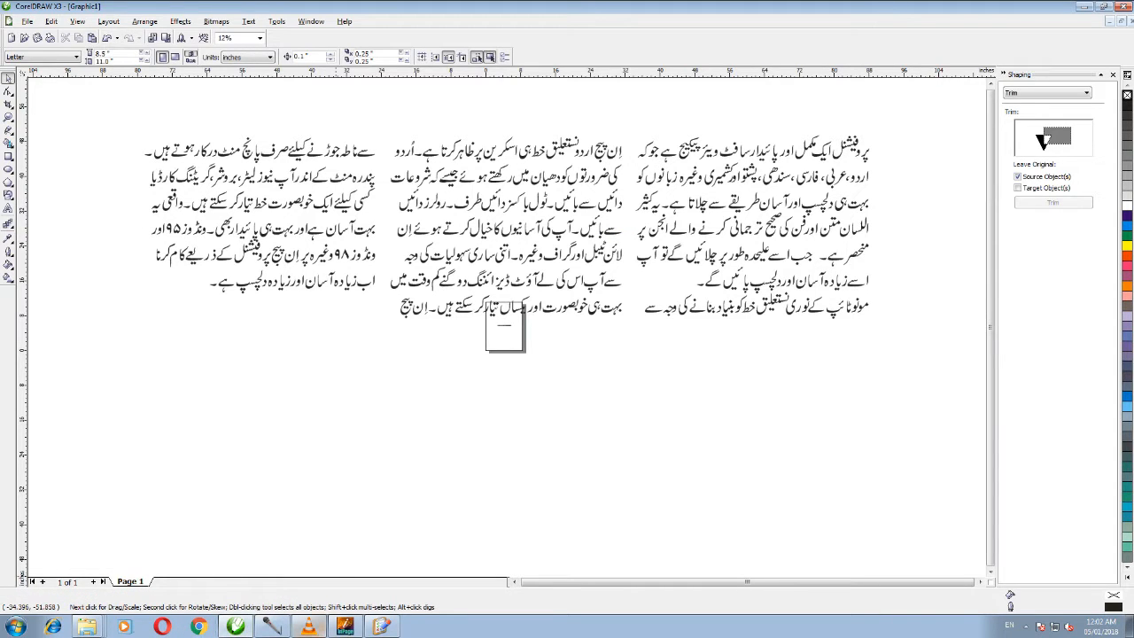
Close InPage without saving Untitled-1 and inspect how the pasted three-column text looks in CorelDRAW
click(346, 626)
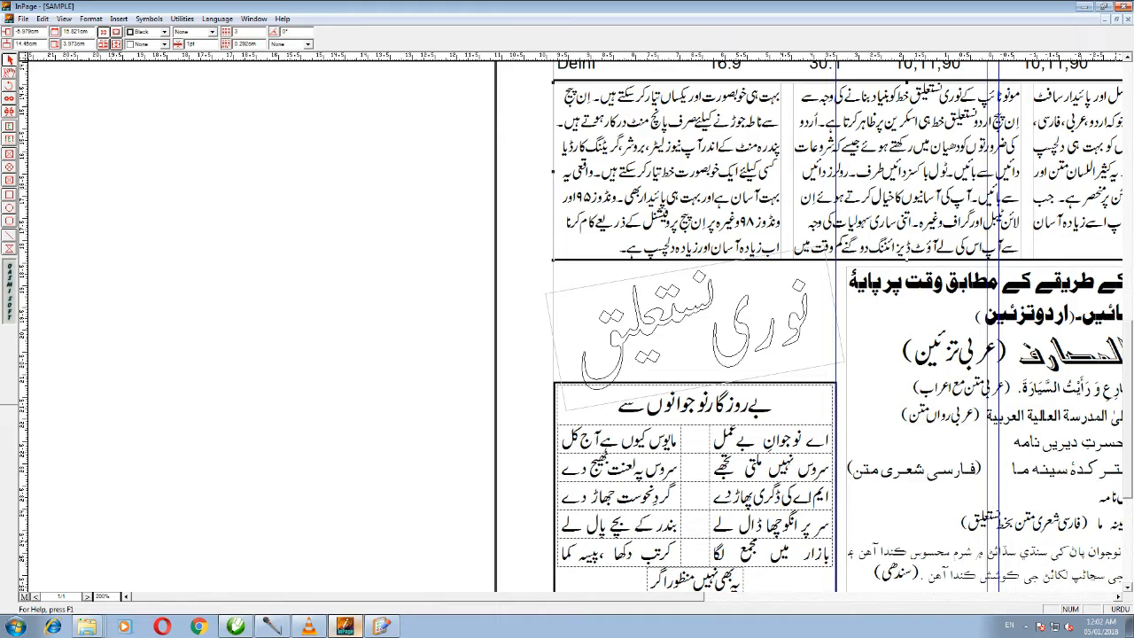
key(alt+F4)
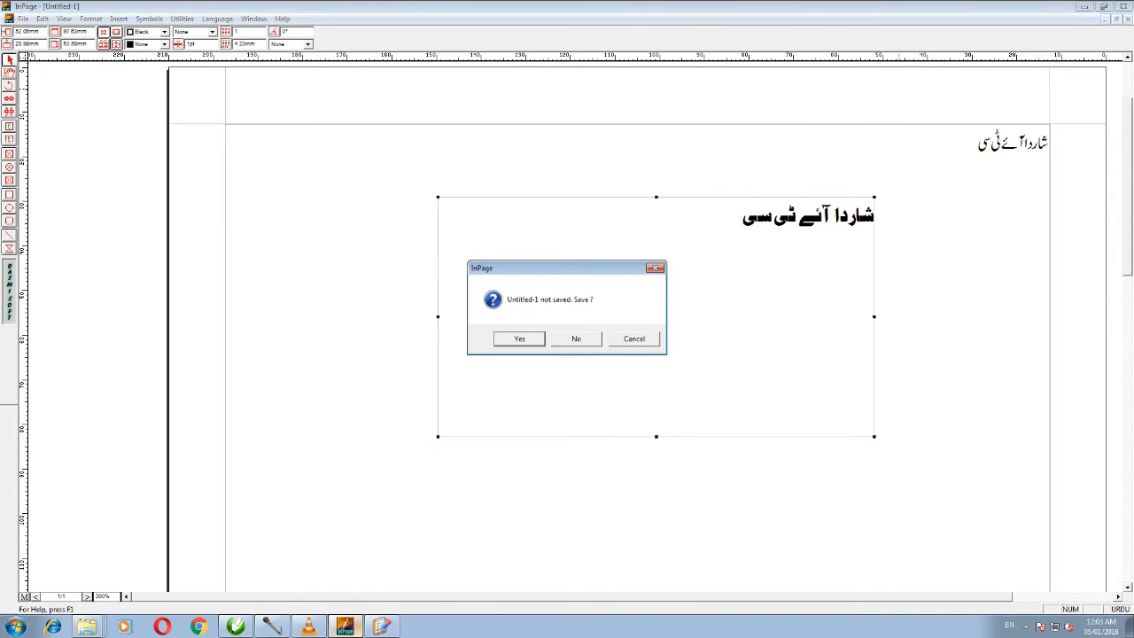
key(n)
scroll(321, 333, down, 2)
scroll(321, 306, up, 3)
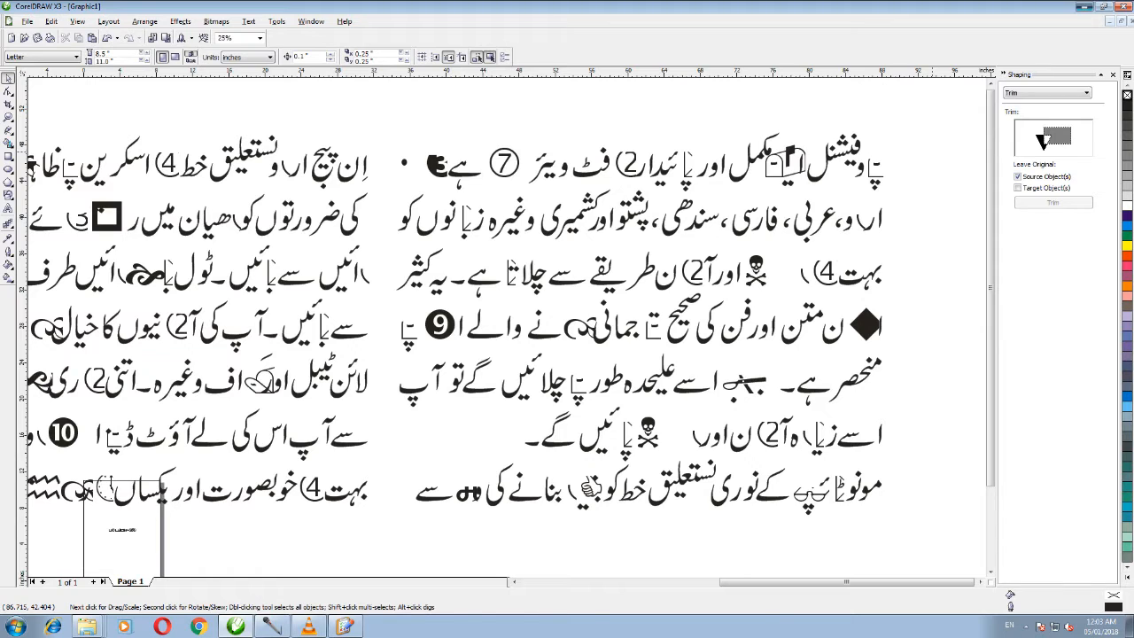
Dismiss the Net Protector contact details window on the desktop and return to CorelDRAW
click(1083, 6)
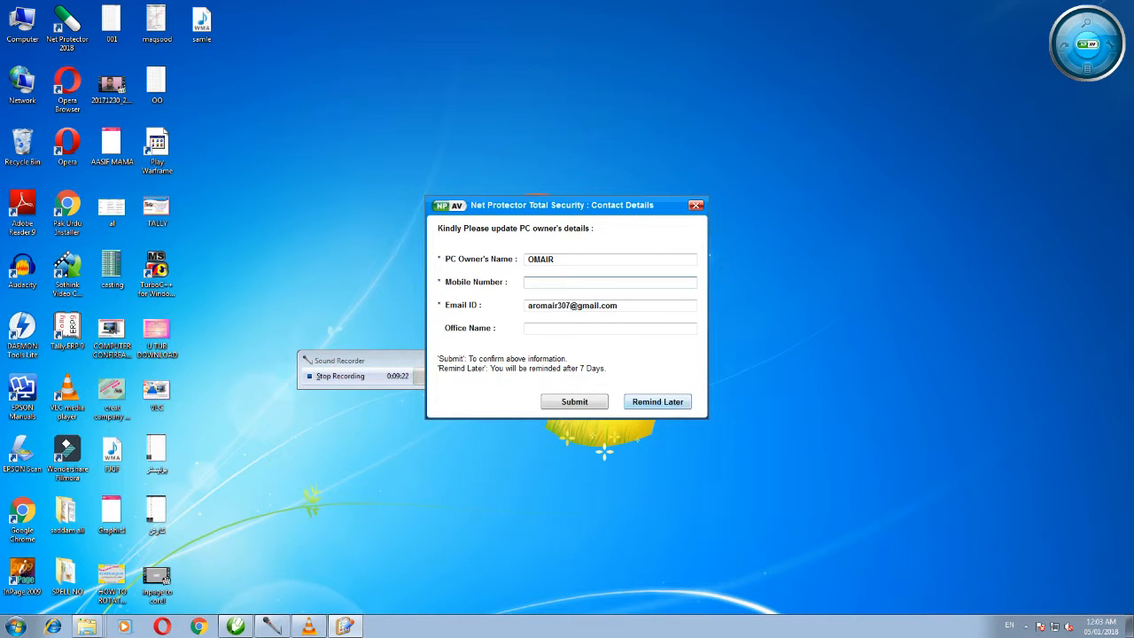
key(alt+F4)
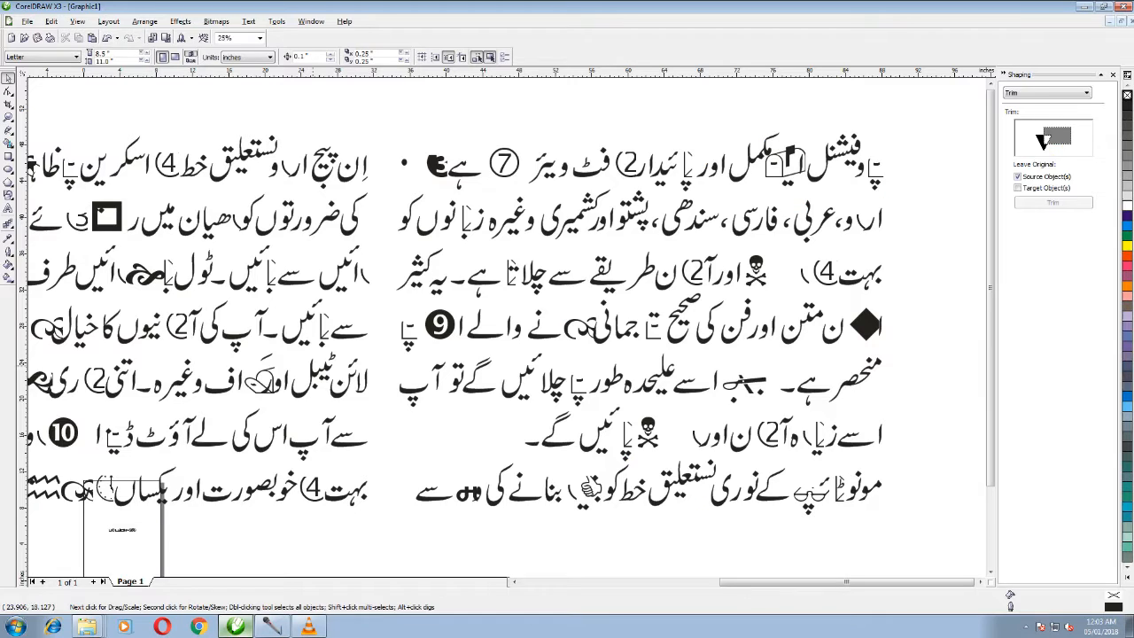
click(236, 627)
Start InPage 2009 Professional again
key(super)
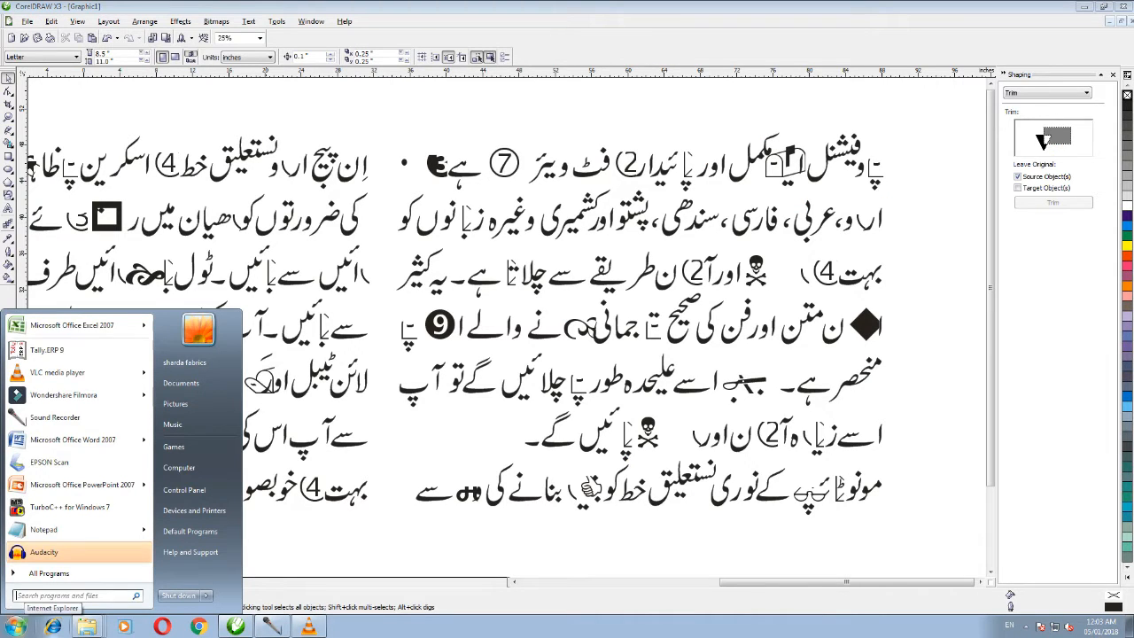
click(49, 573)
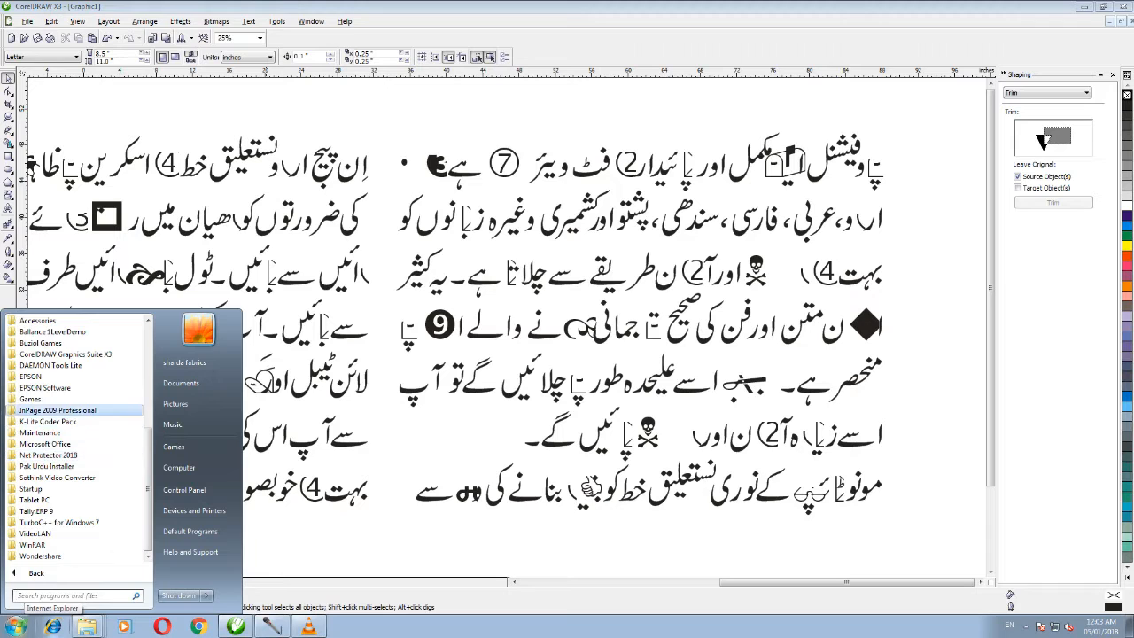
click(58, 410)
click(49, 421)
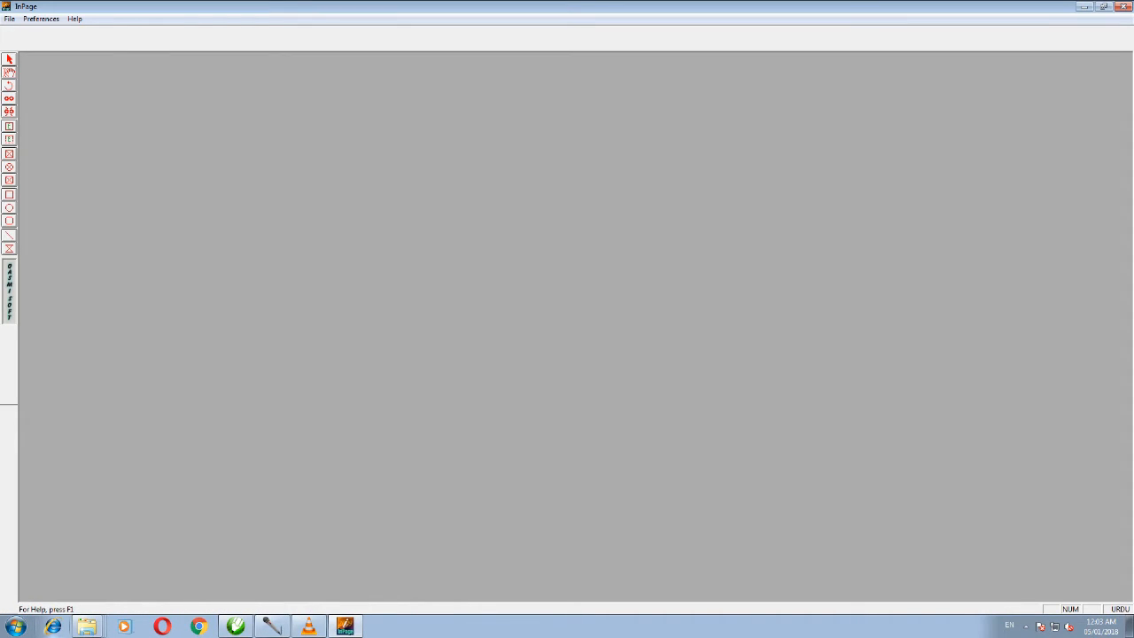
Return to CorelDRAW and convert the three-column Urdu text group to curves
key(Return)
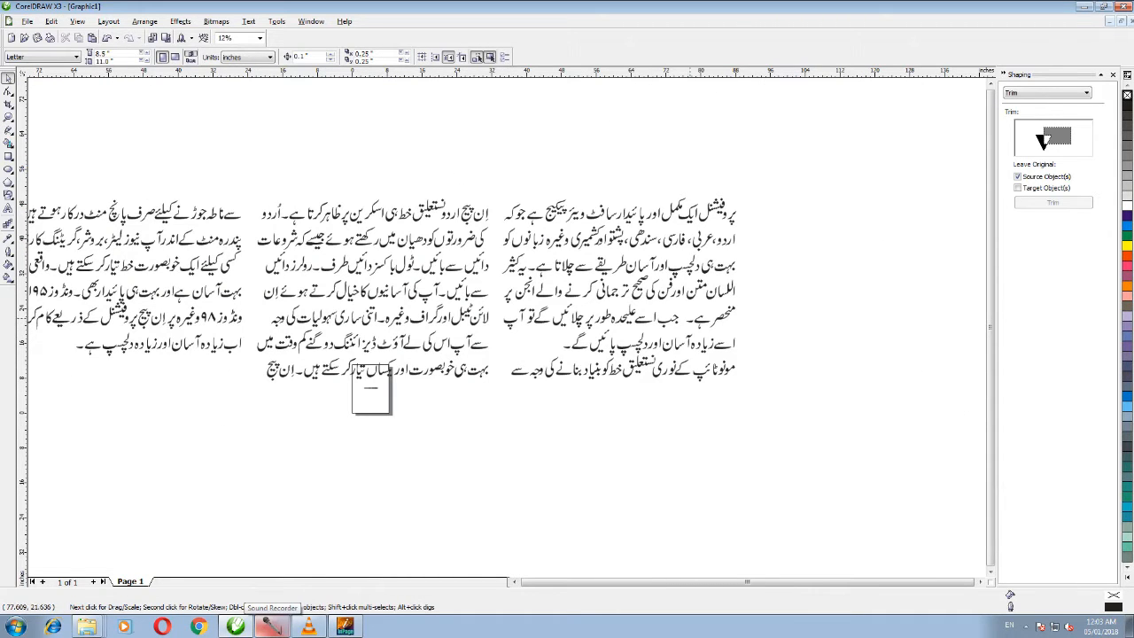
click(721, 306)
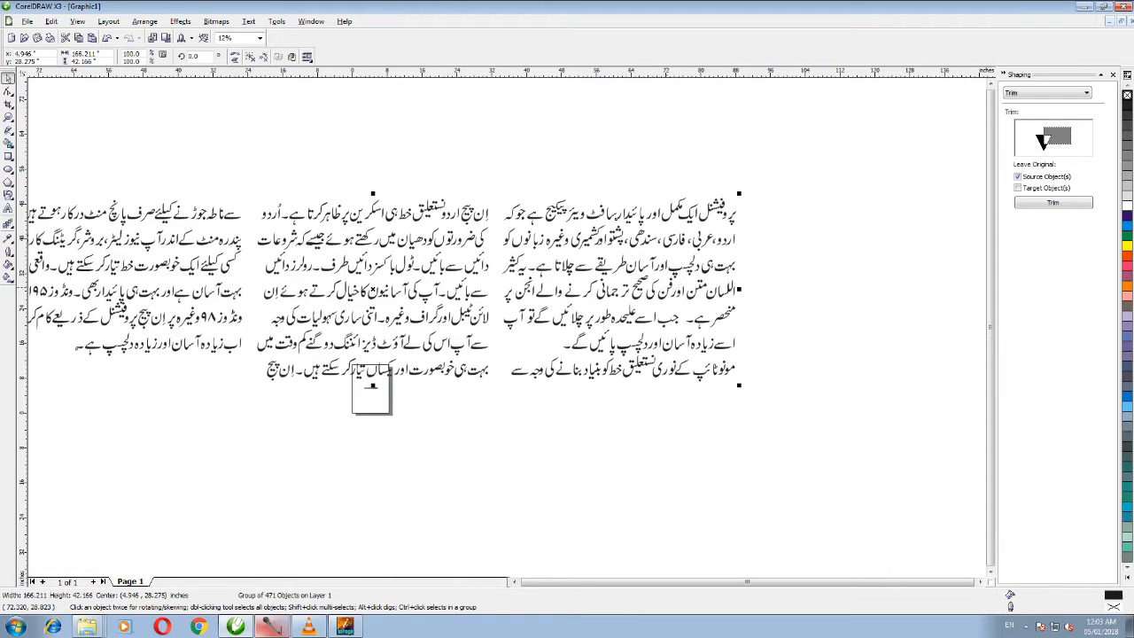
right_click(669, 288)
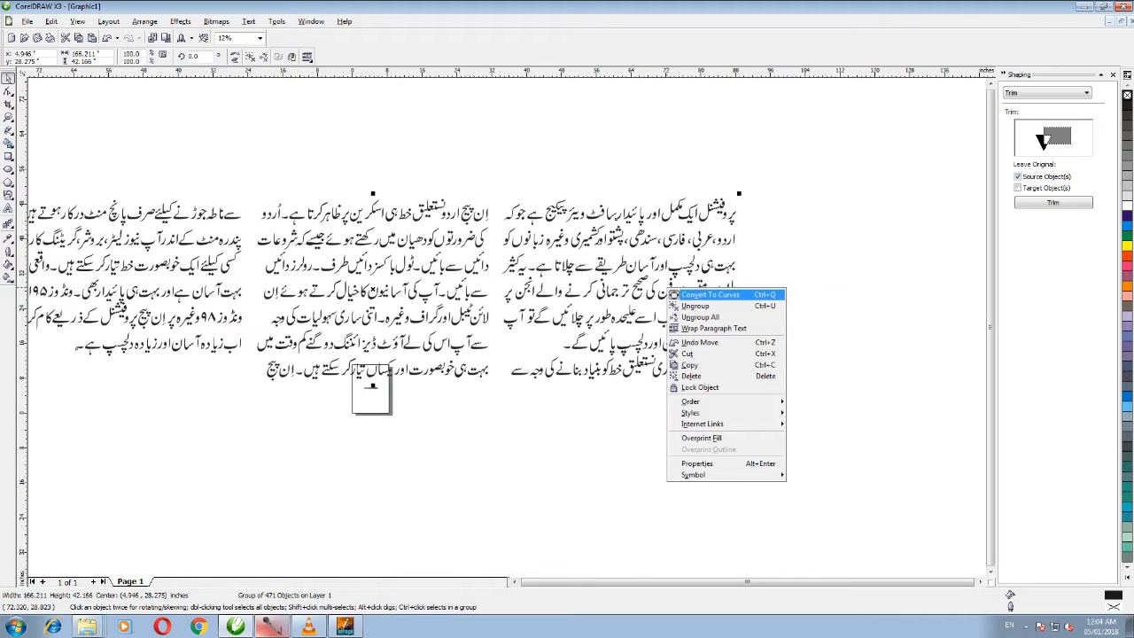
click(709, 295)
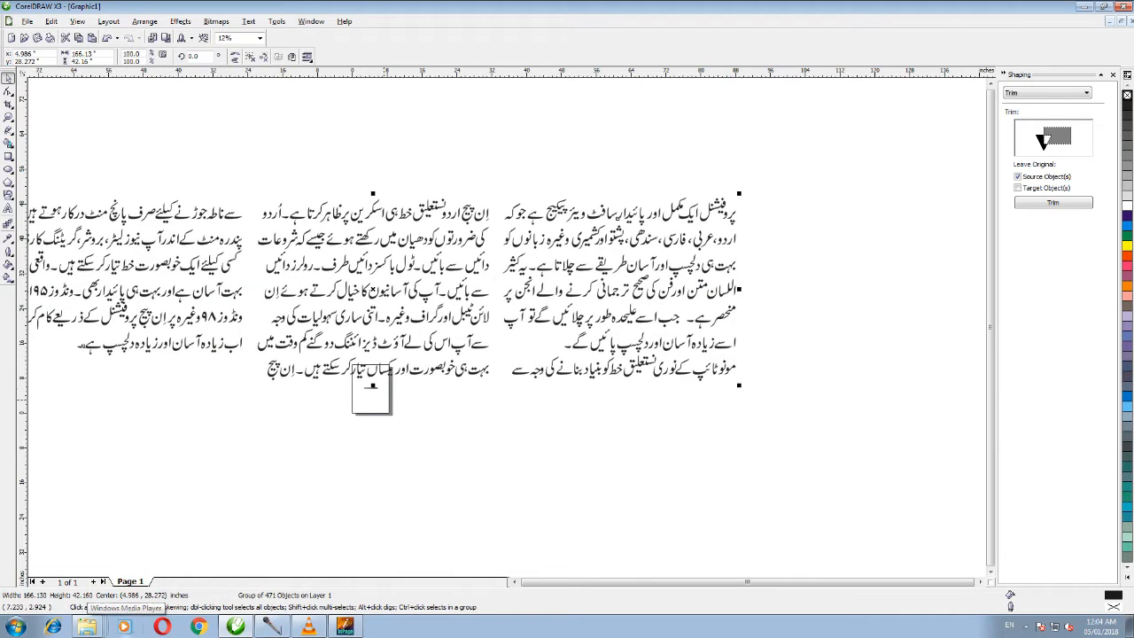
Convert the small Urdu heading in the middle of the page to curves
scroll(379, 395, up, 2)
click(504, 307)
right_click(504, 306)
key(Escape)
Close InPage and inspect the curve-converted heading and three-column text in CorelDRAW
click(346, 627)
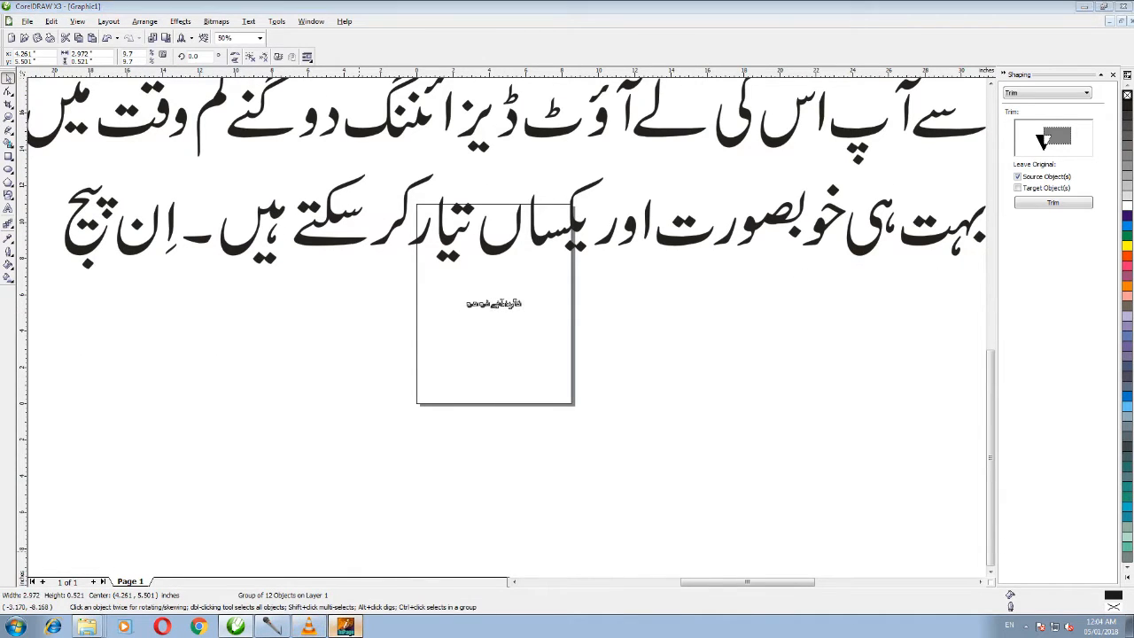
click(346, 626)
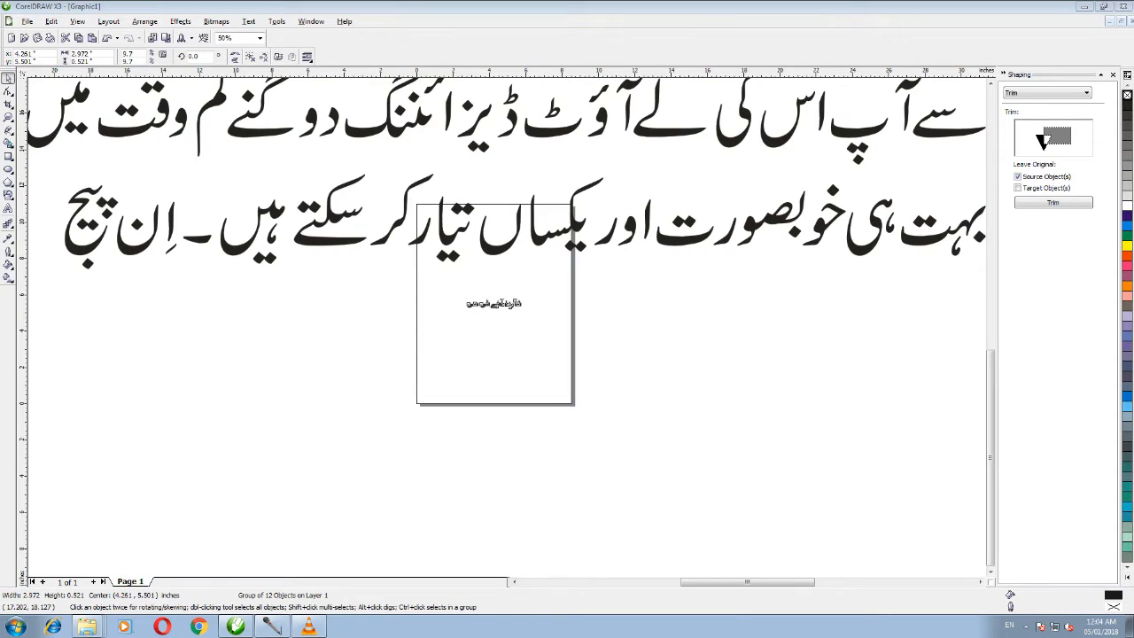
scroll(496, 333, down, 5)
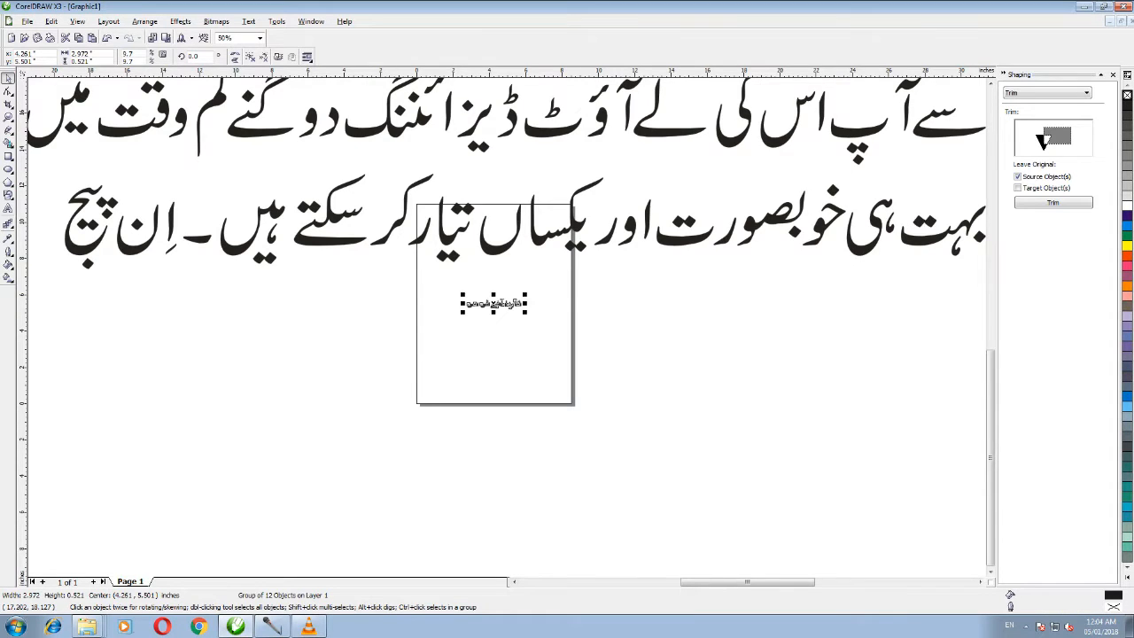
scroll(498, 337, up, 7)
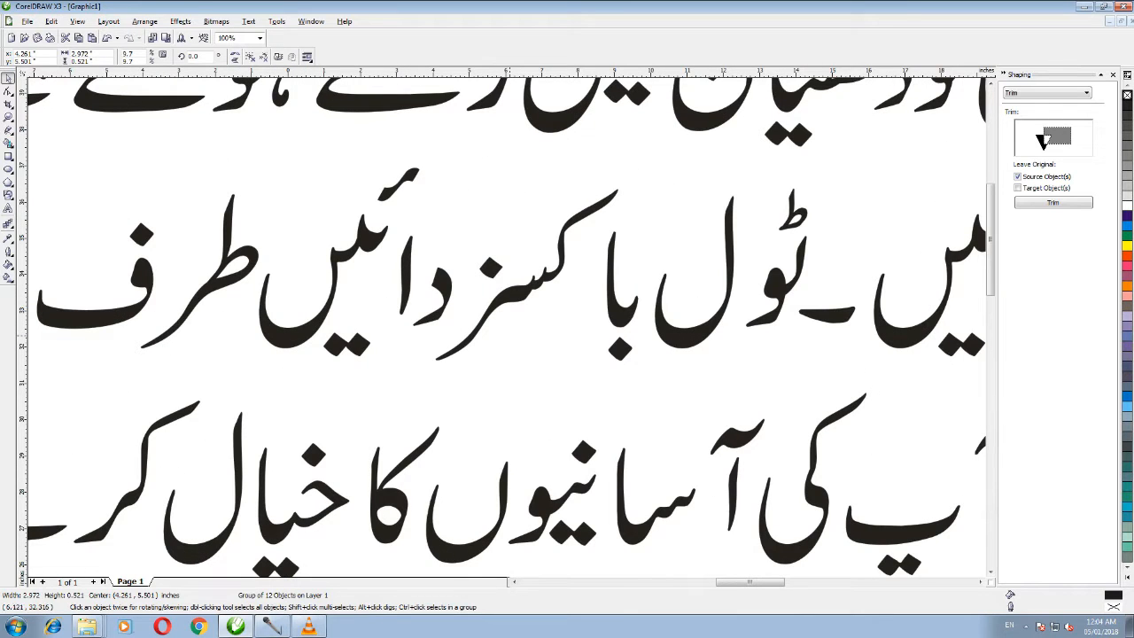
scroll(498, 338, down, 6)
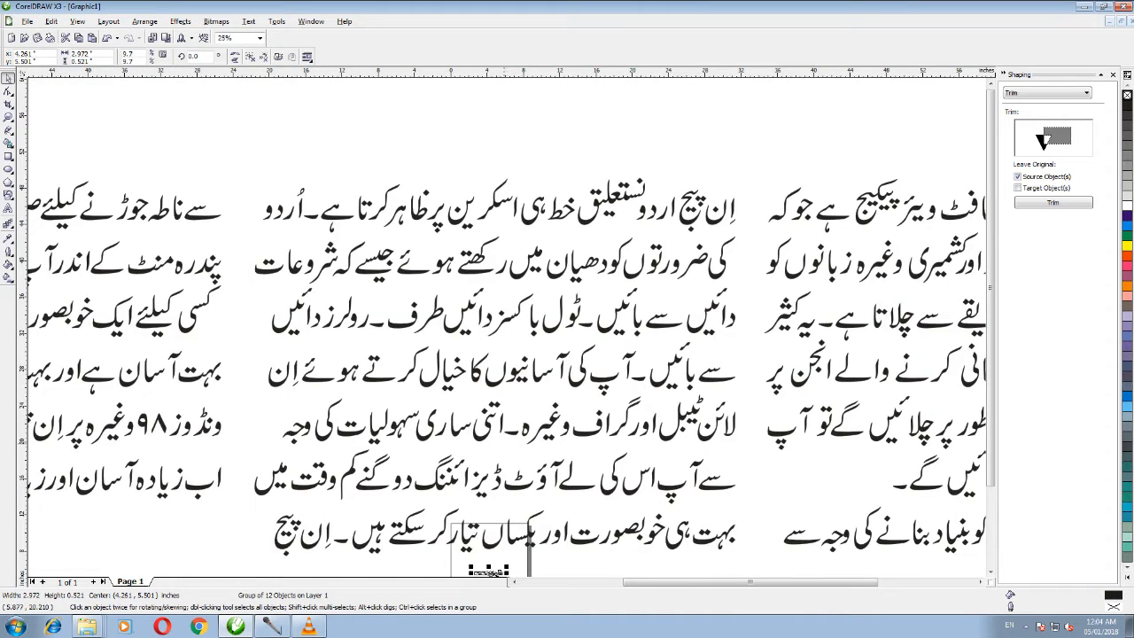
scroll(503, 390, up, 7)
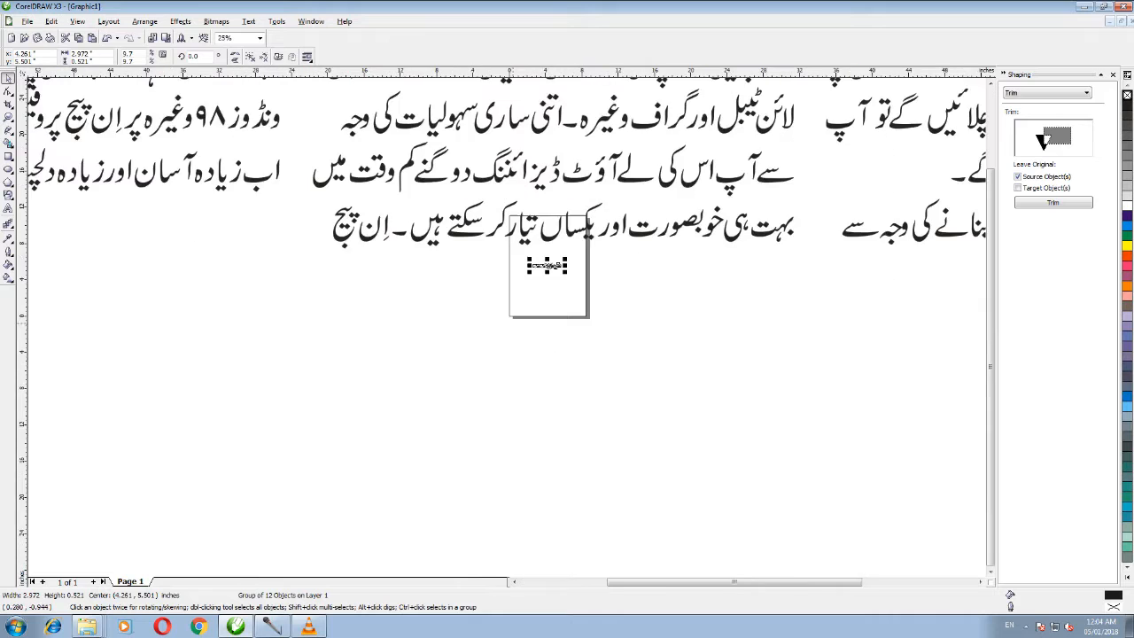
scroll(611, 199, up, 2)
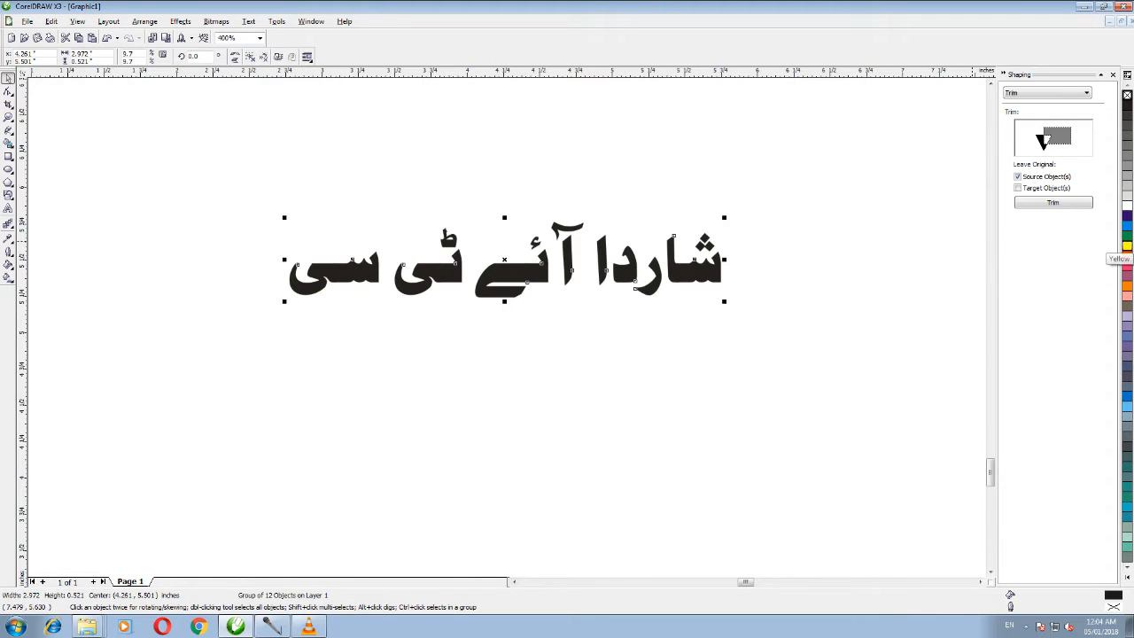
Colour the small Urdu heading green and overlay a yellow copy offset slightly up and to the left
click(1127, 246)
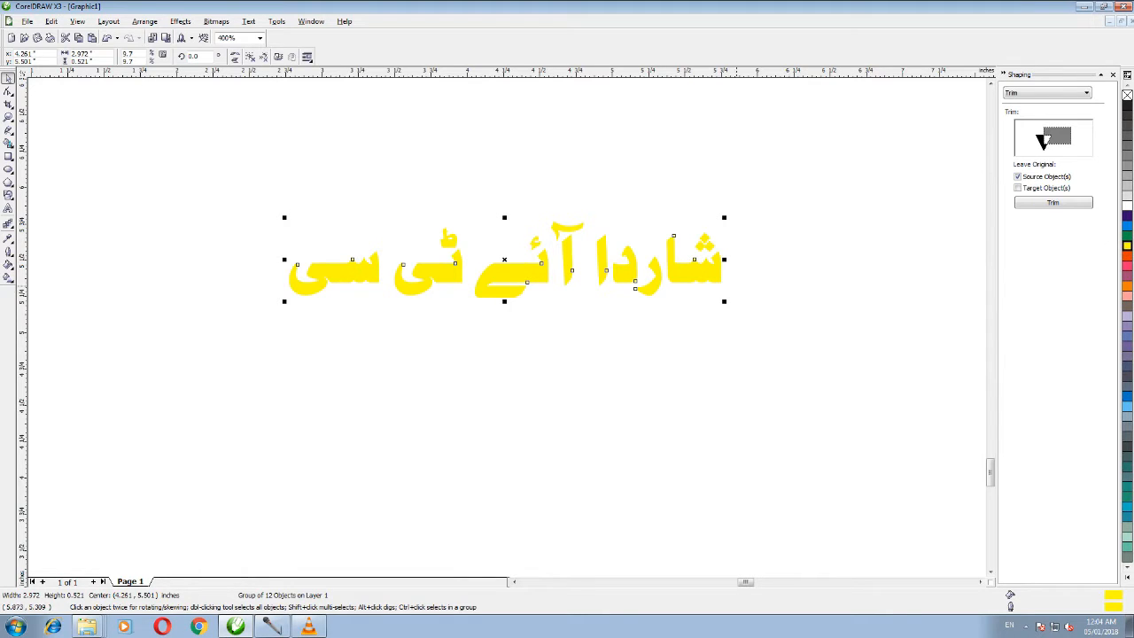
click(1127, 236)
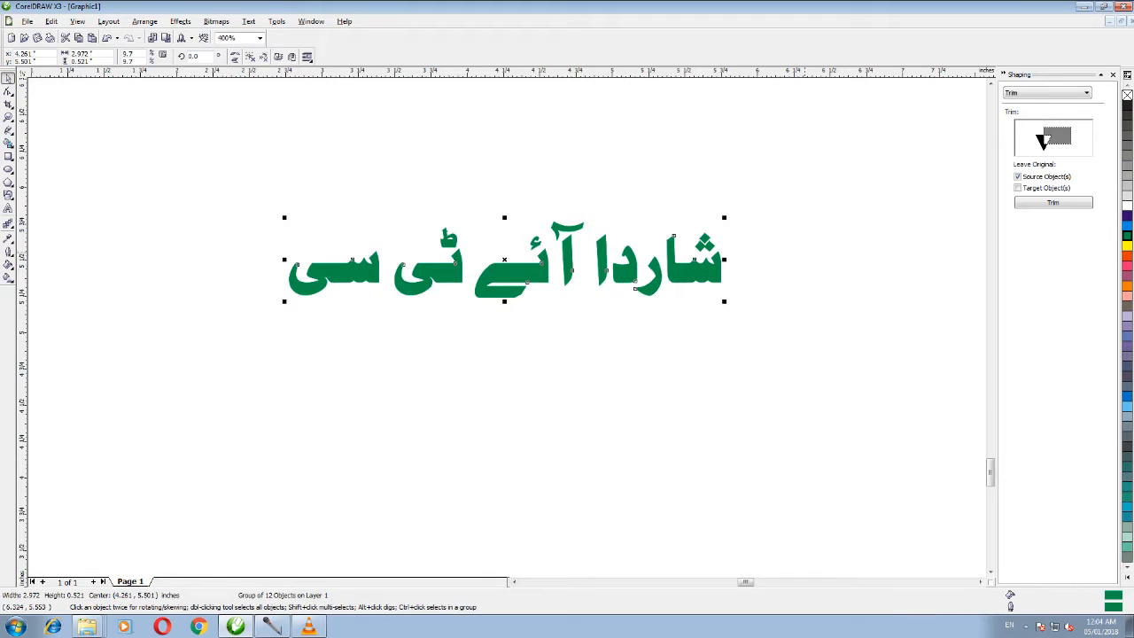
drag(708, 280, 705, 269)
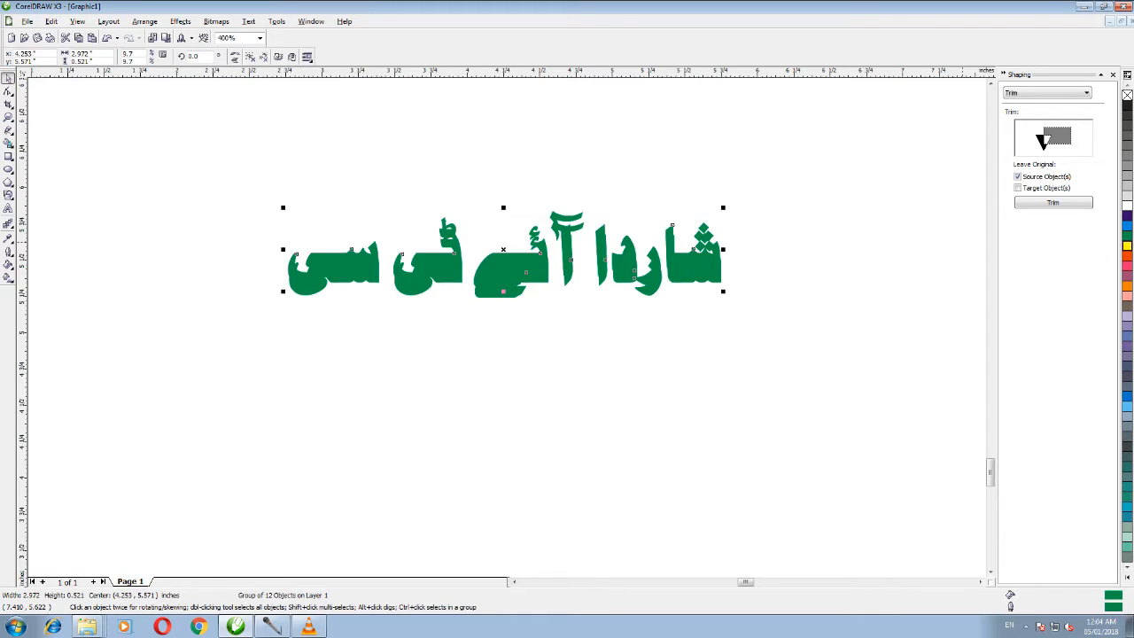
click(1127, 245)
Place a copy of the yellow heading below the two-colour one and cast a drop shadow straight down from it
drag(669, 263, 602, 372)
right_click(602, 371)
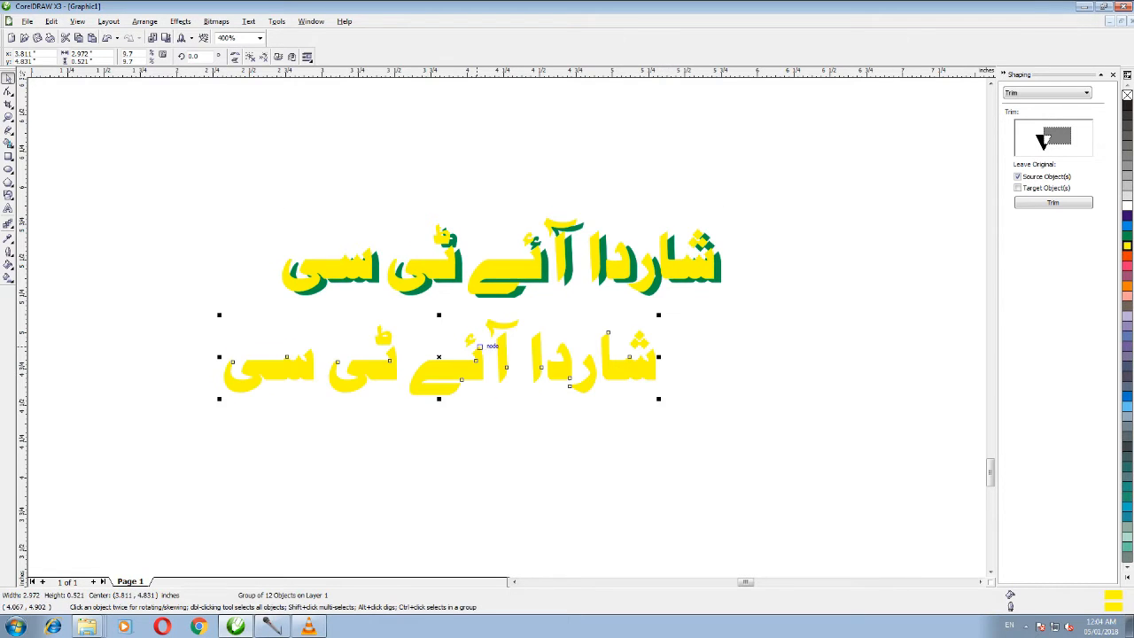
click(8, 223)
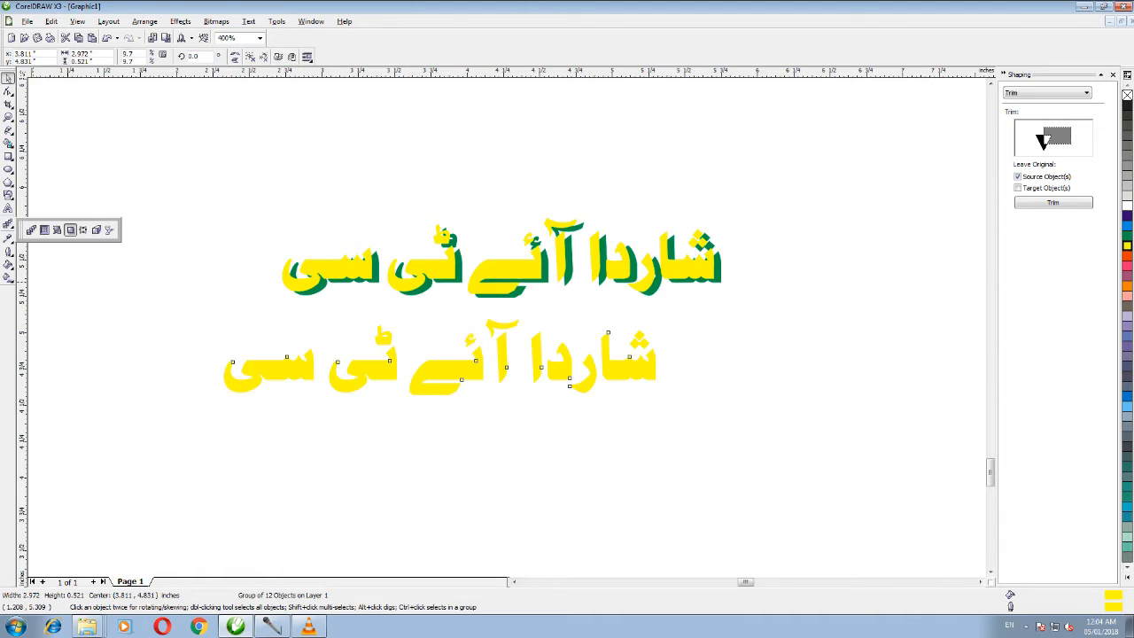
click(70, 229)
drag(439, 357, 441, 399)
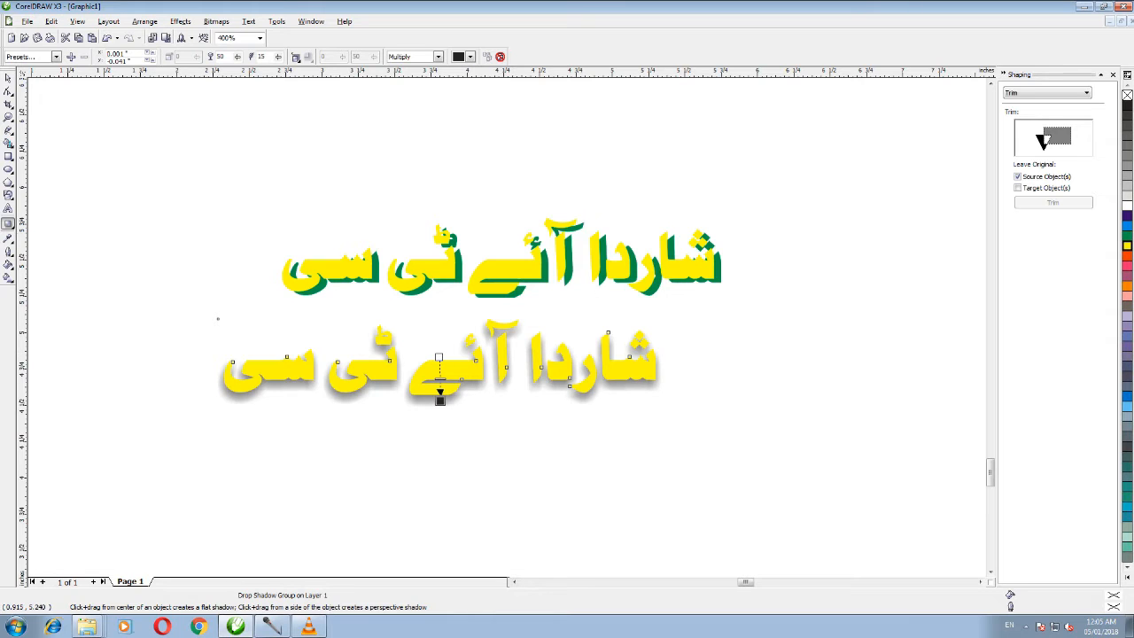
Place another copy of the yellow heading above the two-colour heading
key(Escape)
click(8, 78)
click(456, 259)
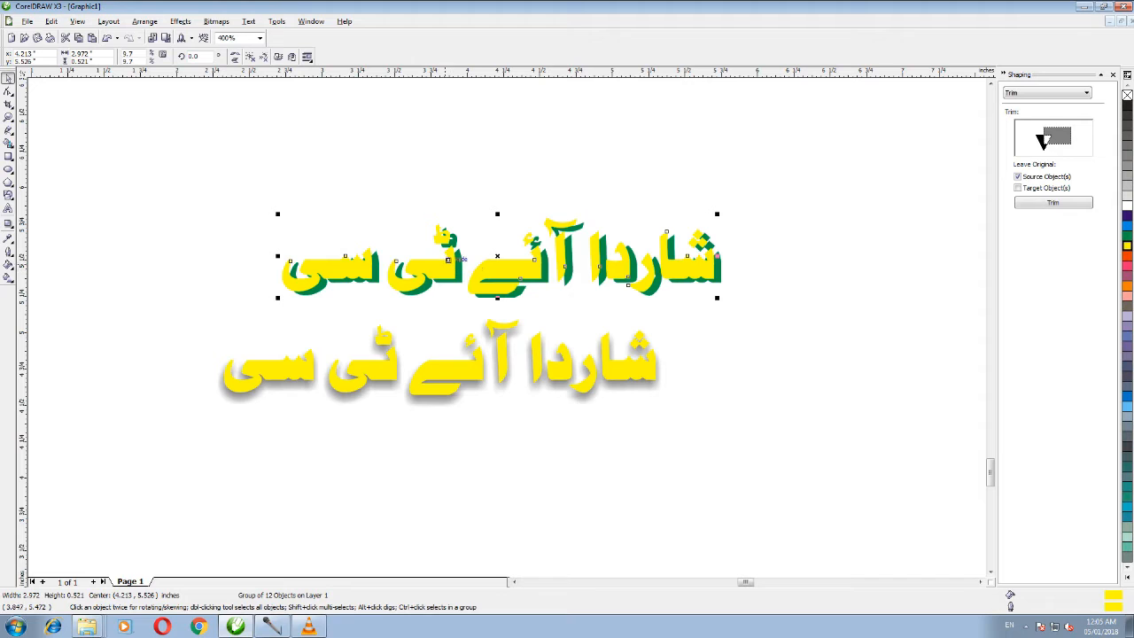
drag(465, 257, 474, 140)
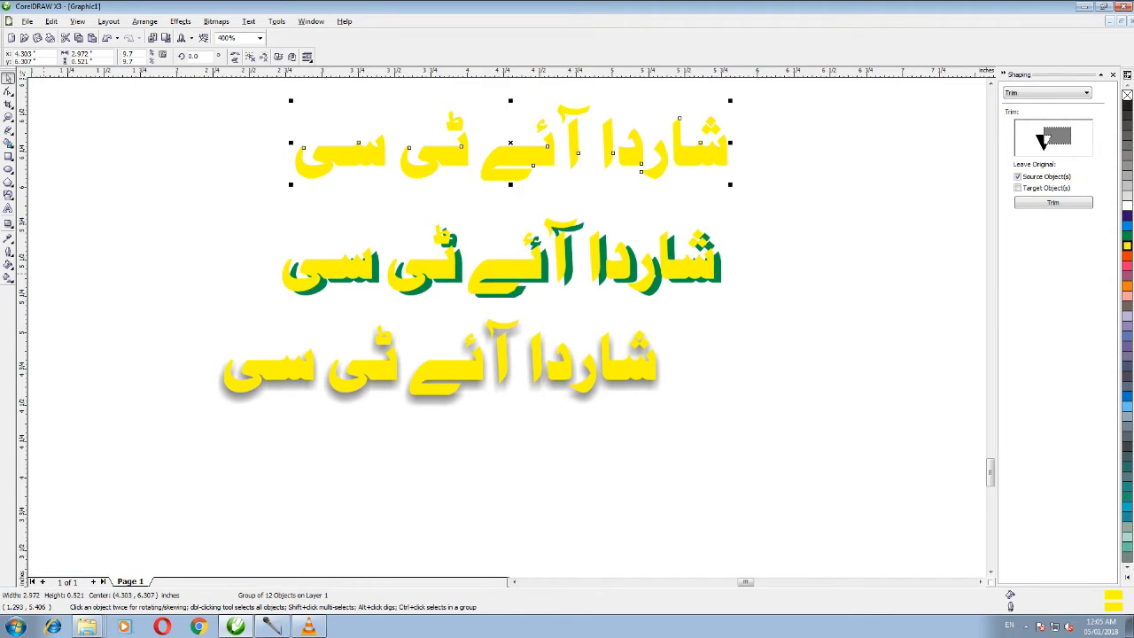
Apply a Square fountain fill with the Cylinder - 04 preset to the topmost heading copy
click(8, 265)
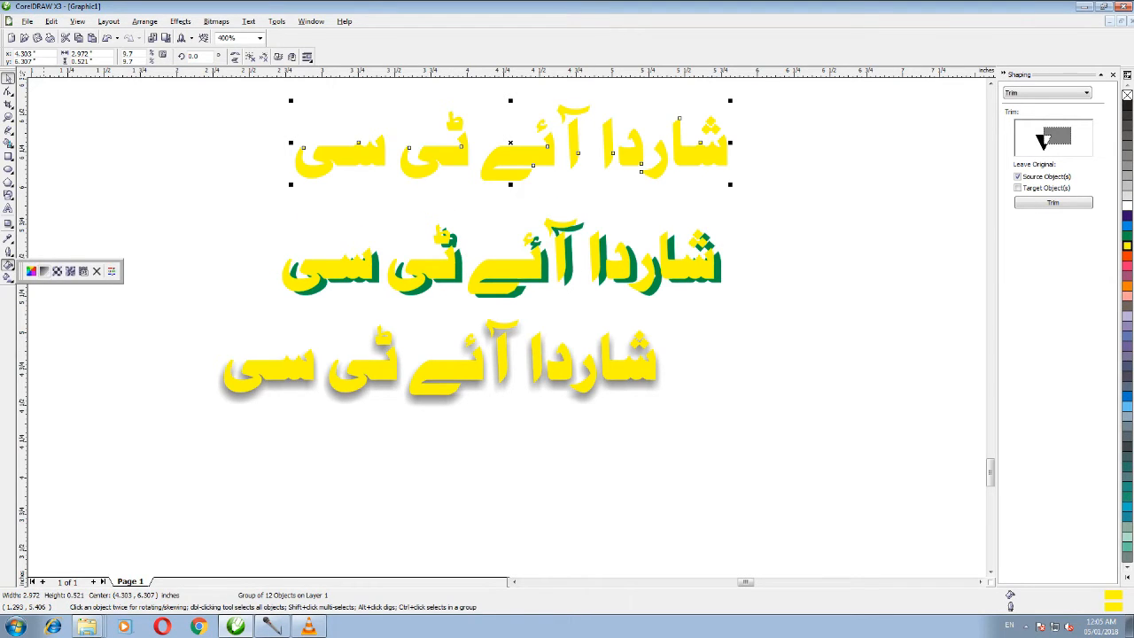
click(44, 271)
click(502, 219)
click(496, 243)
click(550, 387)
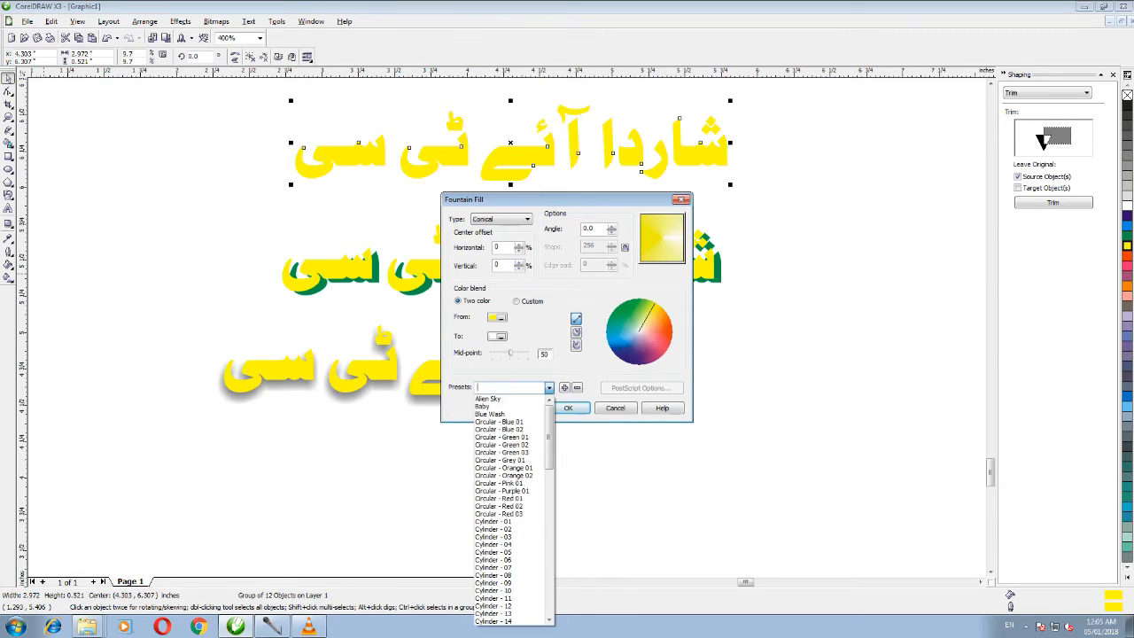
click(509, 540)
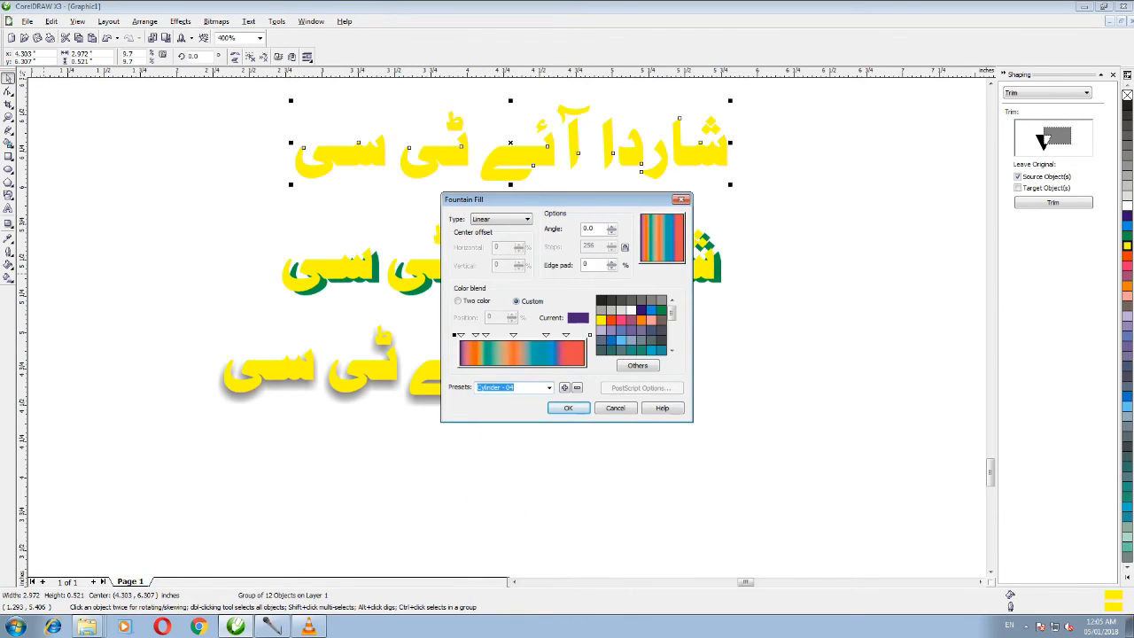
click(502, 219)
click(496, 251)
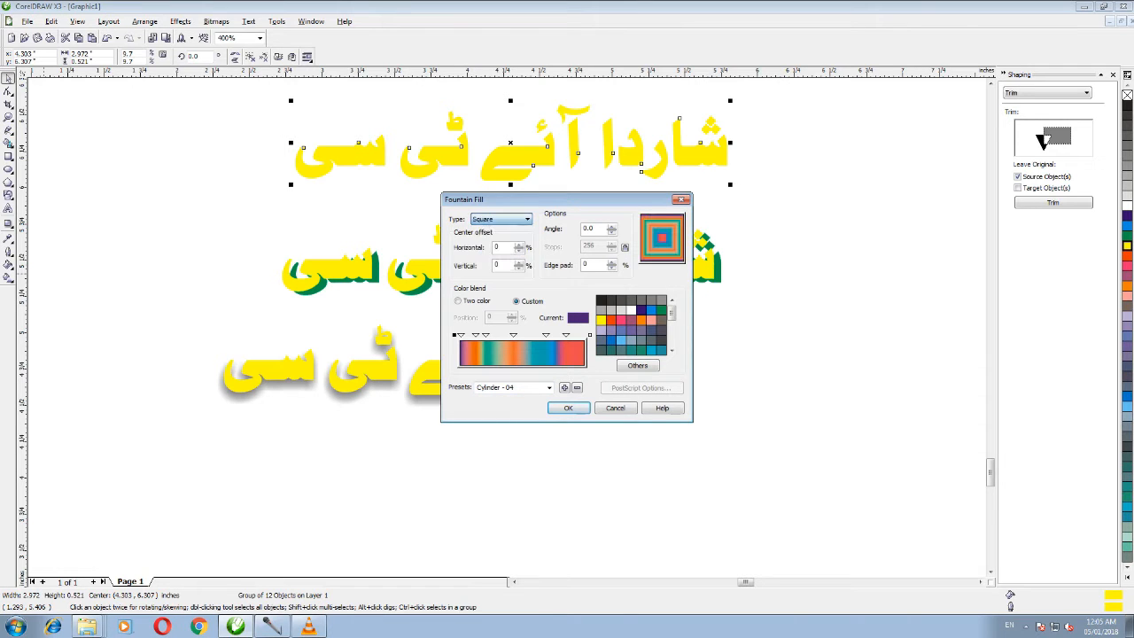
click(568, 408)
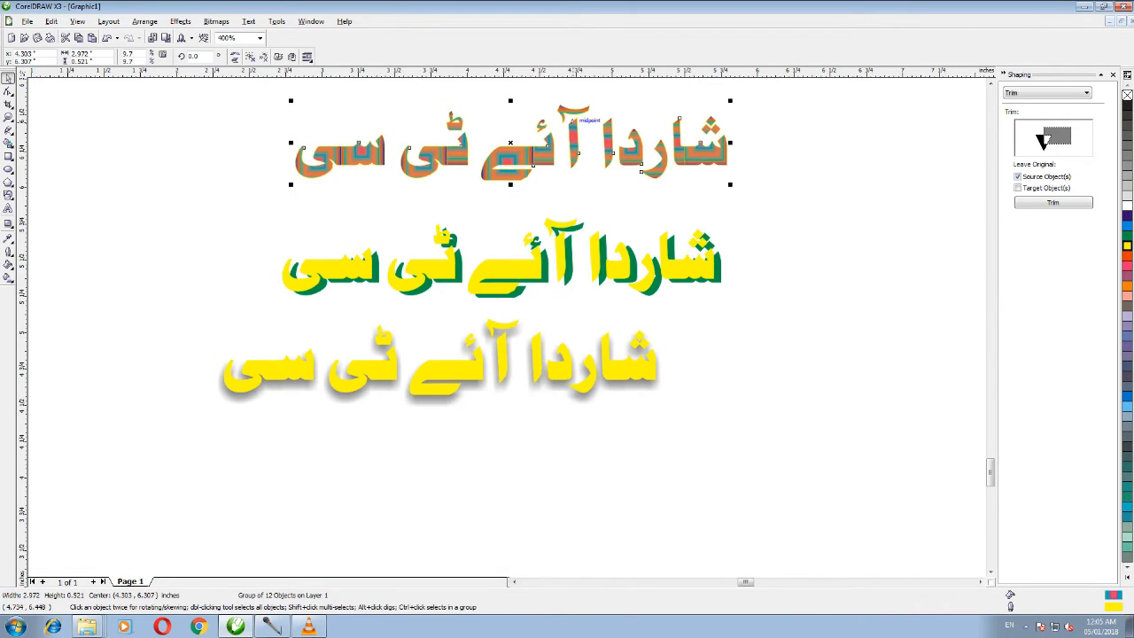
scroll(573, 121, up, 2)
scroll(548, 335, down, 3)
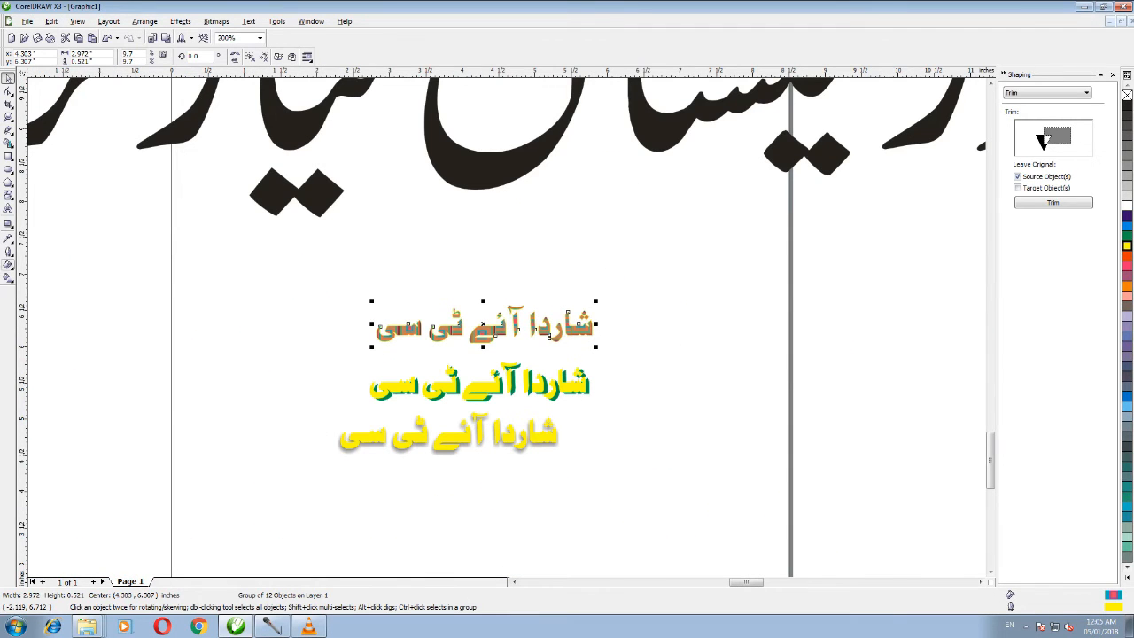
Change the topmost heading's fountain fill to the Circular - Red 03 preset with the Radial type
click(8, 265)
click(45, 271)
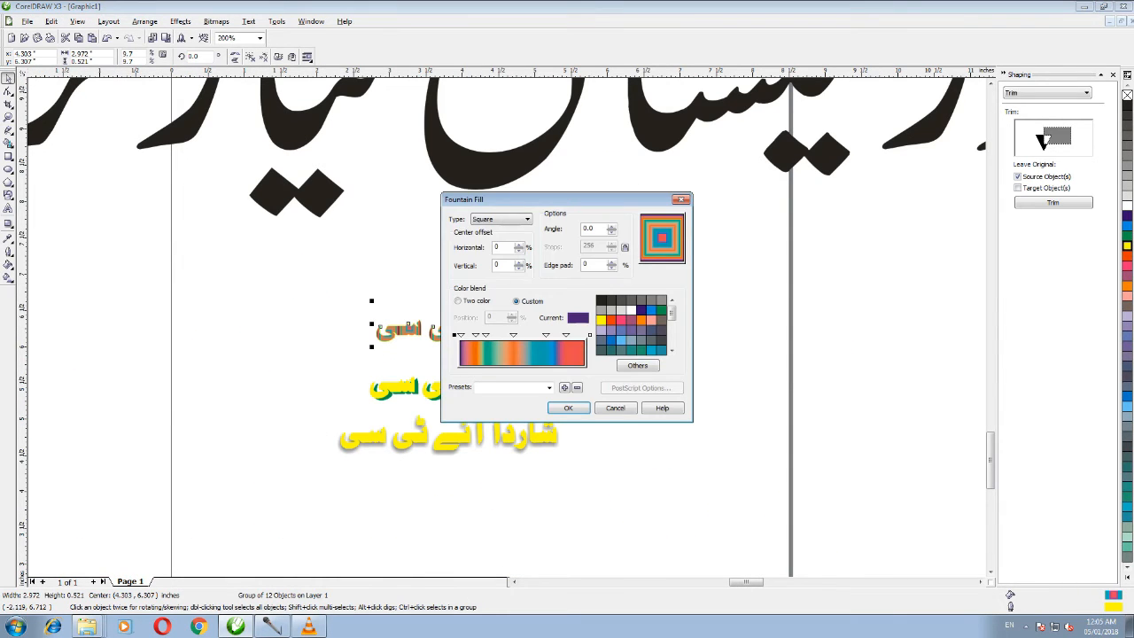
click(501, 219)
click(496, 251)
click(501, 219)
click(496, 245)
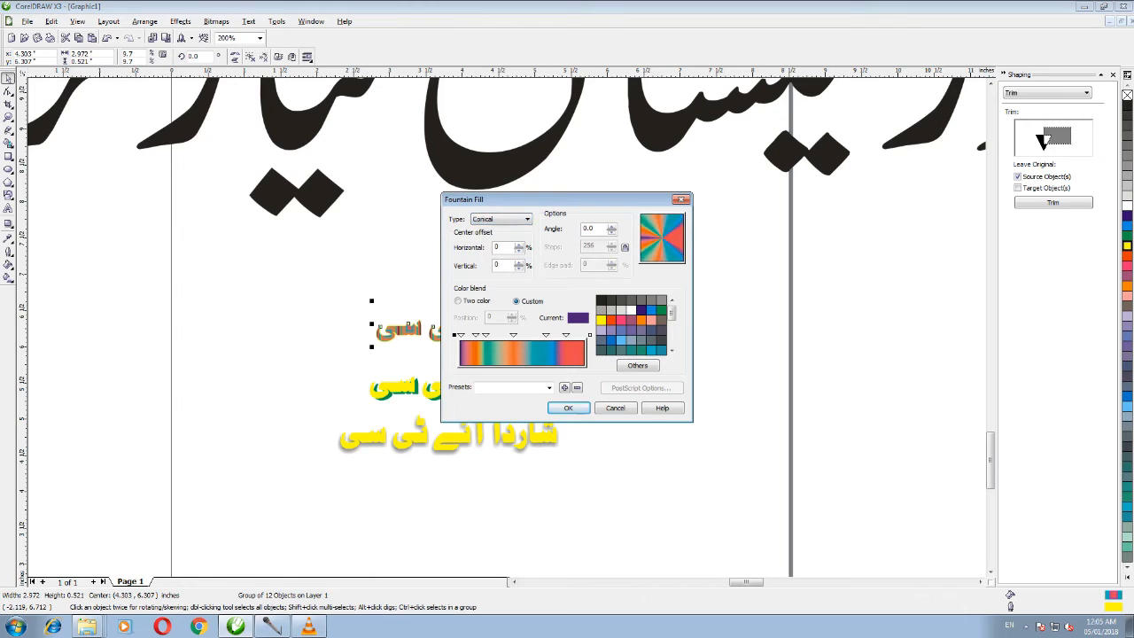
click(549, 387)
click(506, 514)
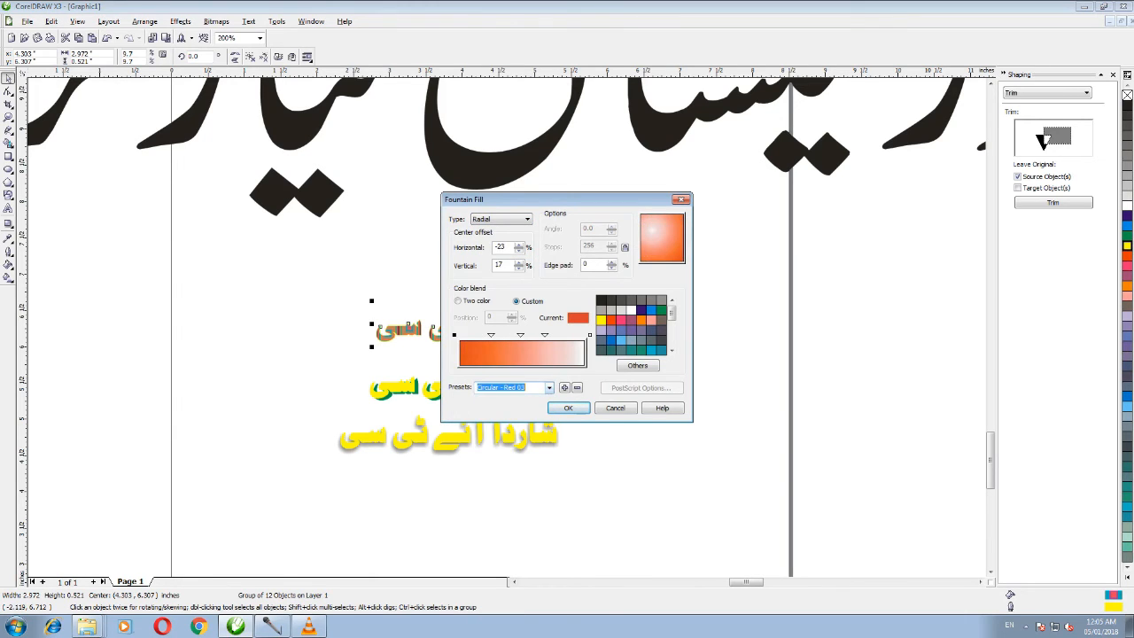
click(500, 219)
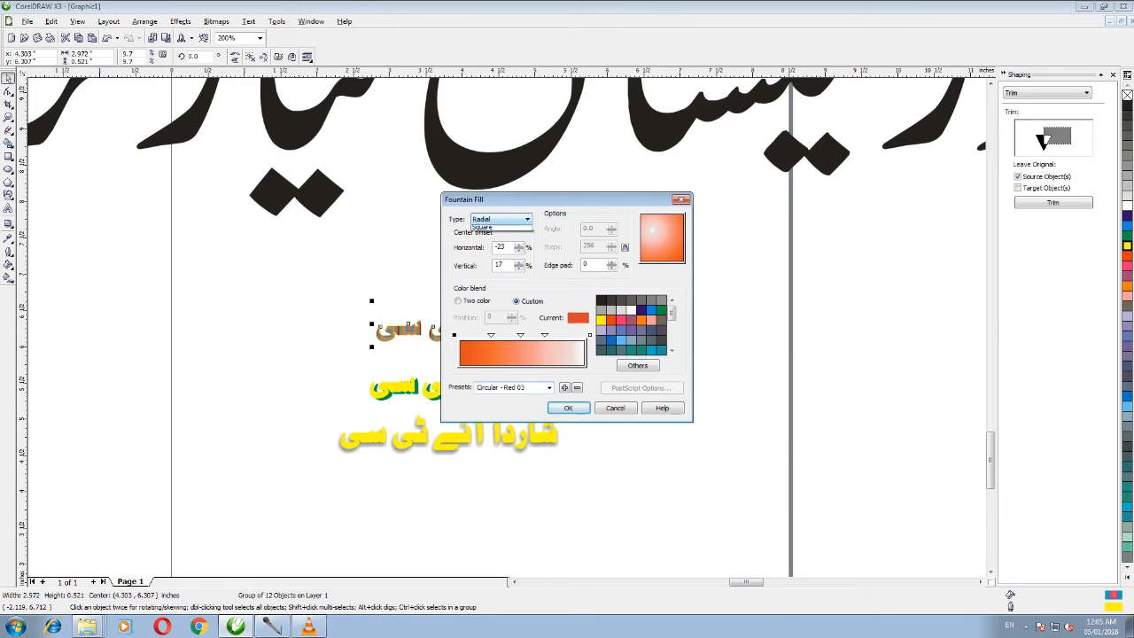
click(501, 253)
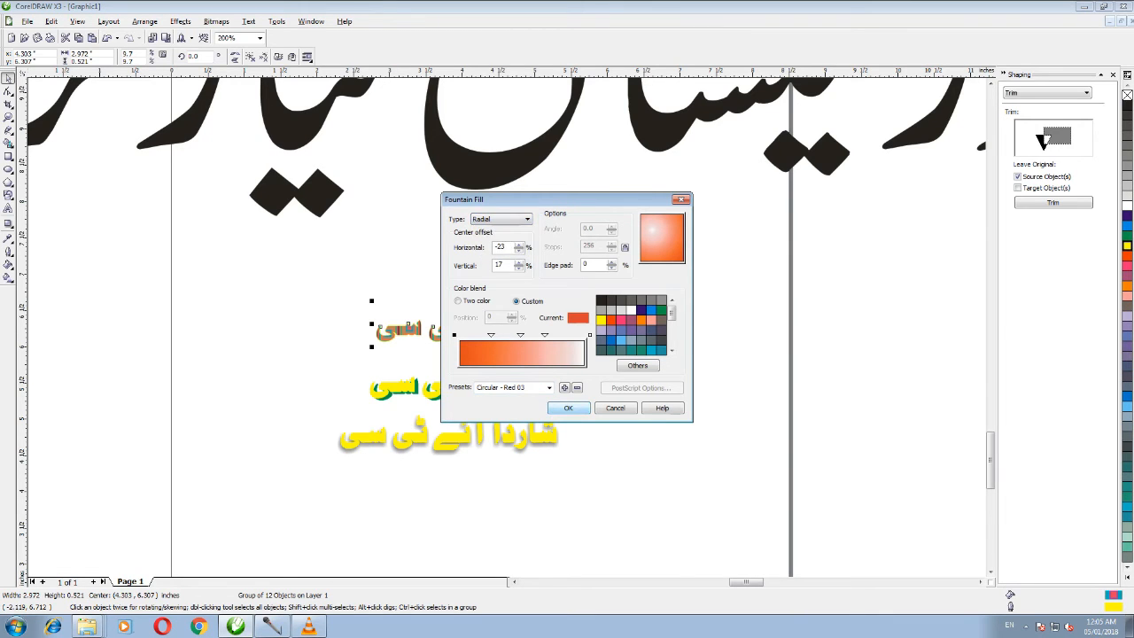
key(Return)
Remove the yellow outline from the heading with the red gradient fill
scroll(470, 333, up, 4)
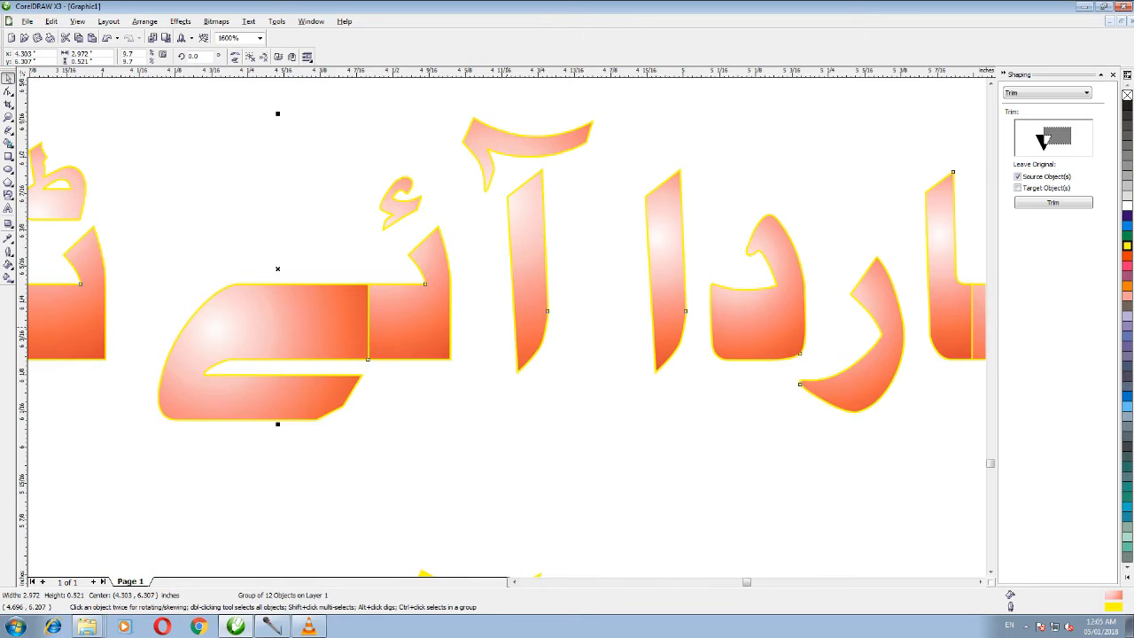
scroll(490, 370, down, 2)
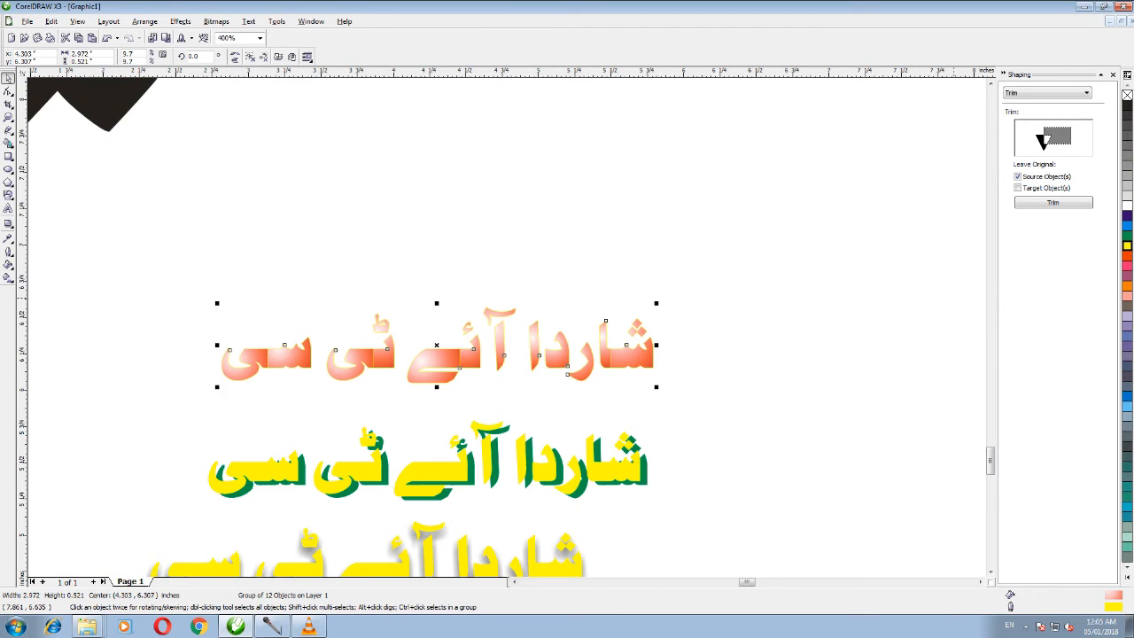
right_click(1127, 95)
scroll(230, 341, up, 2)
scroll(466, 328, down, 4)
scroll(390, 370, up, 3)
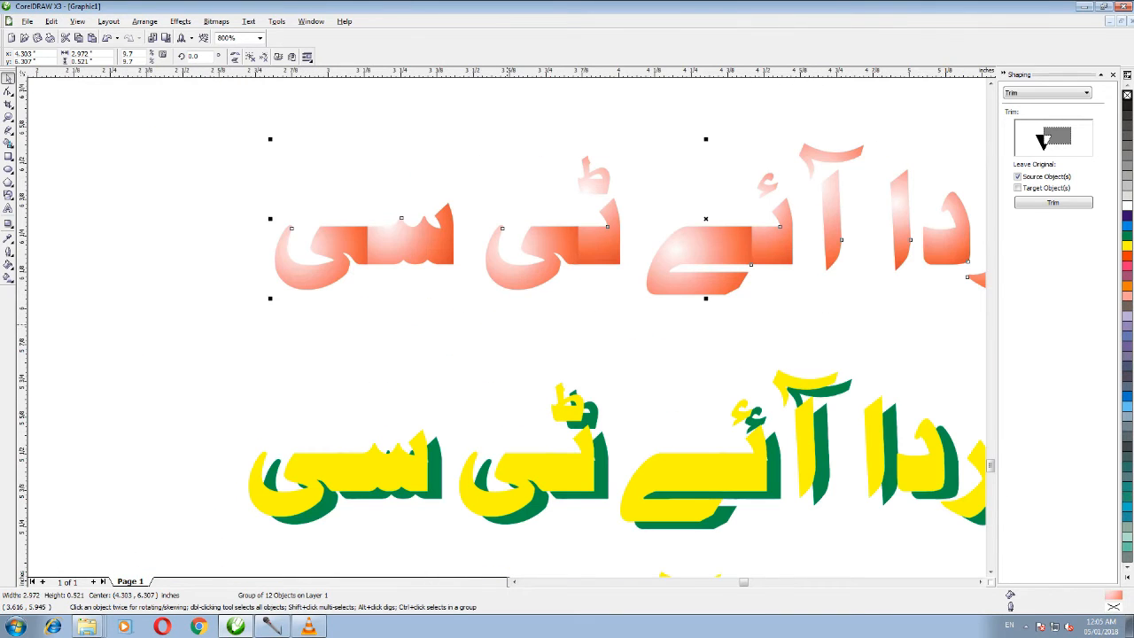
Examine the three styled headings and the three-column Urdu text on the page
scroll(514, 324, down, 2)
scroll(496, 310, up, 1)
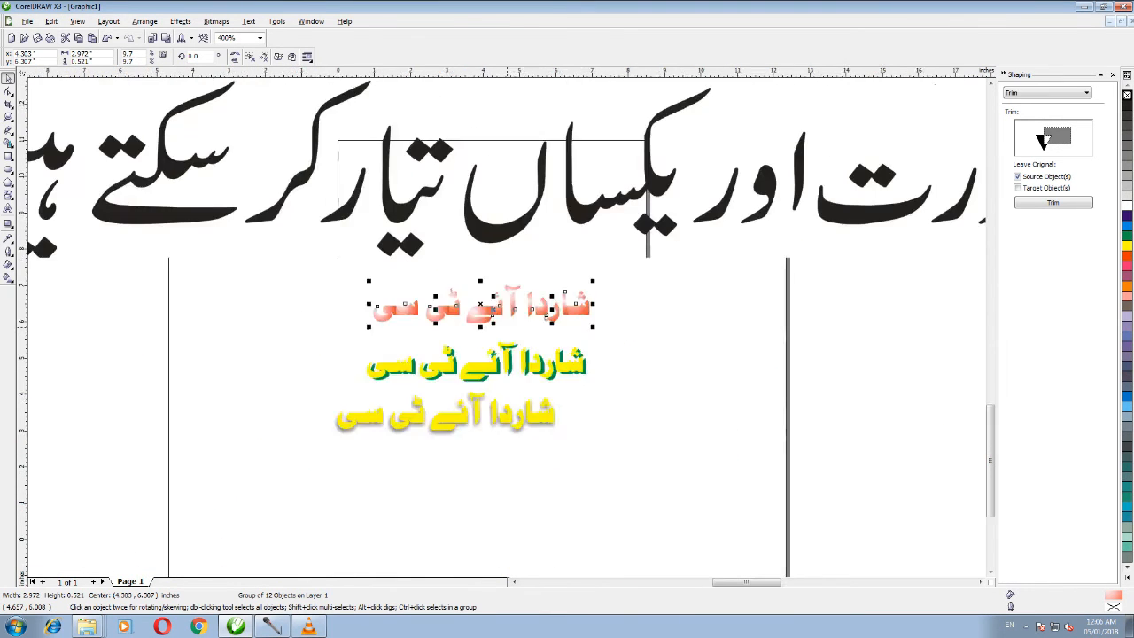
scroll(496, 311, down, 3)
scroll(496, 310, up, 1)
scroll(501, 319, down, 2)
scroll(503, 327, down, 1)
scroll(488, 365, down, 1)
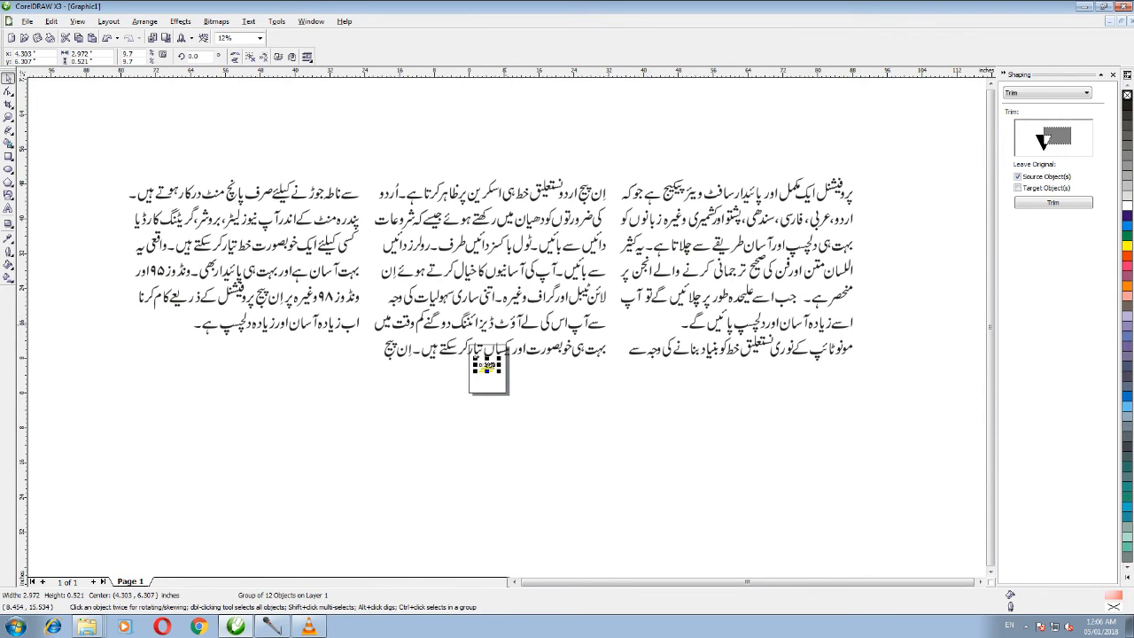